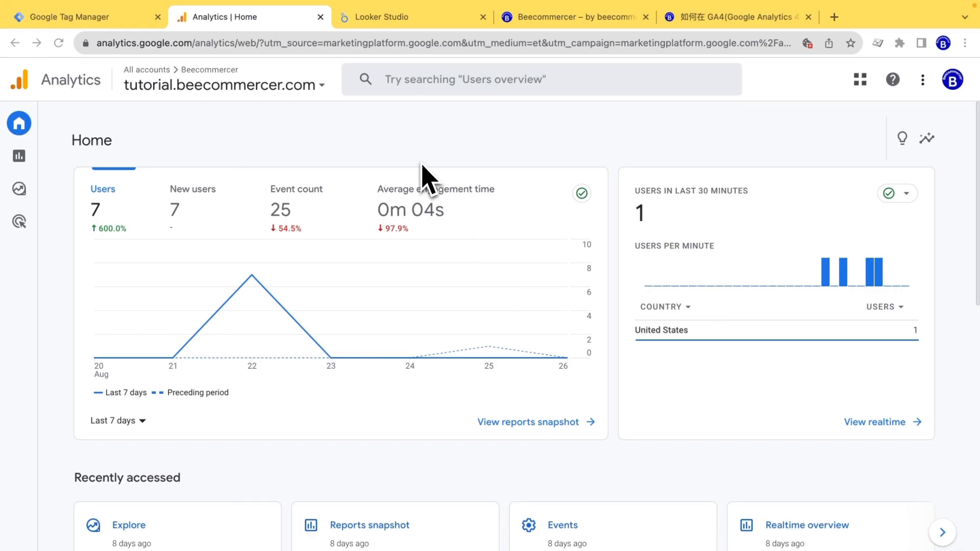
pyautogui.scroll(-4, 382, 301)
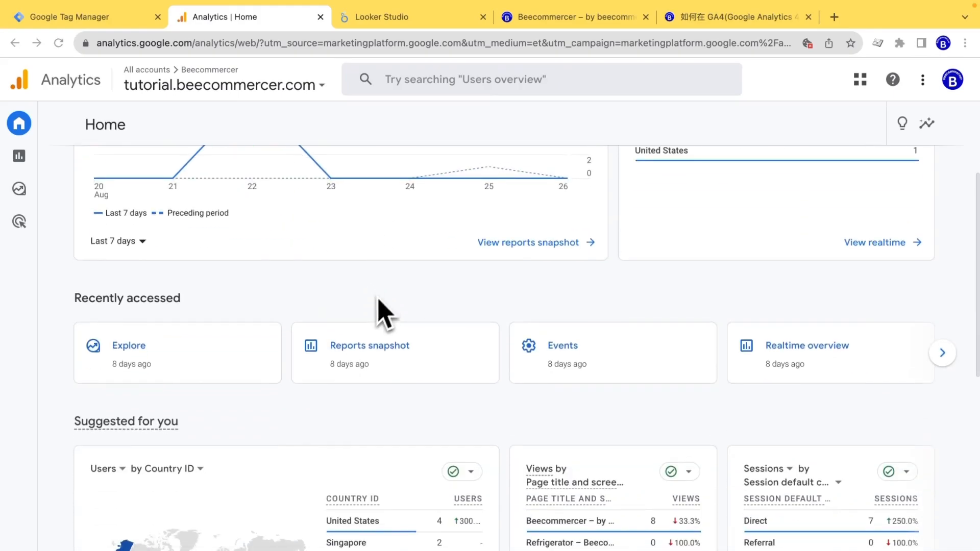
pyautogui.click(88, 18)
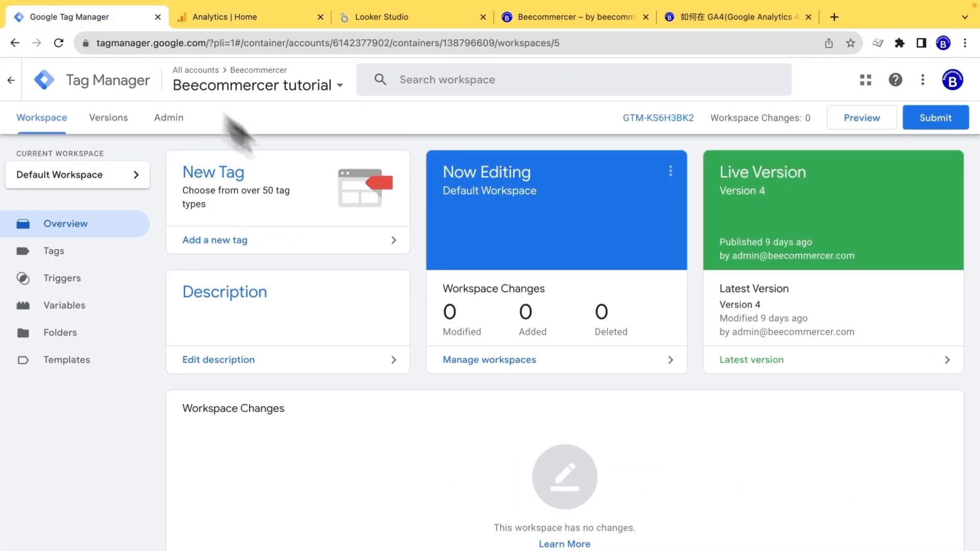
pyautogui.click(408, 18)
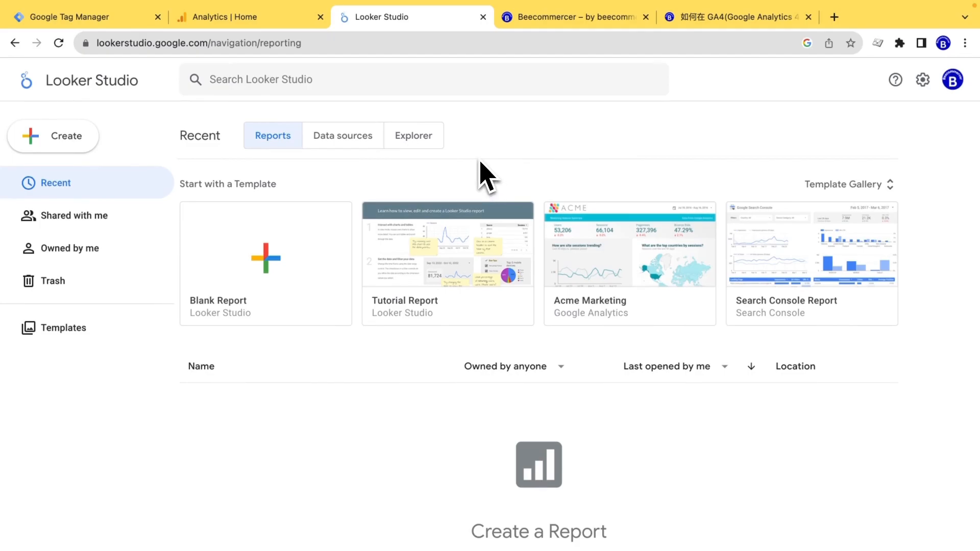
# - Switch to Google Tag Manager and start a new user-defined variable of the Custom JavaScript type
pyautogui.click(76, 17)
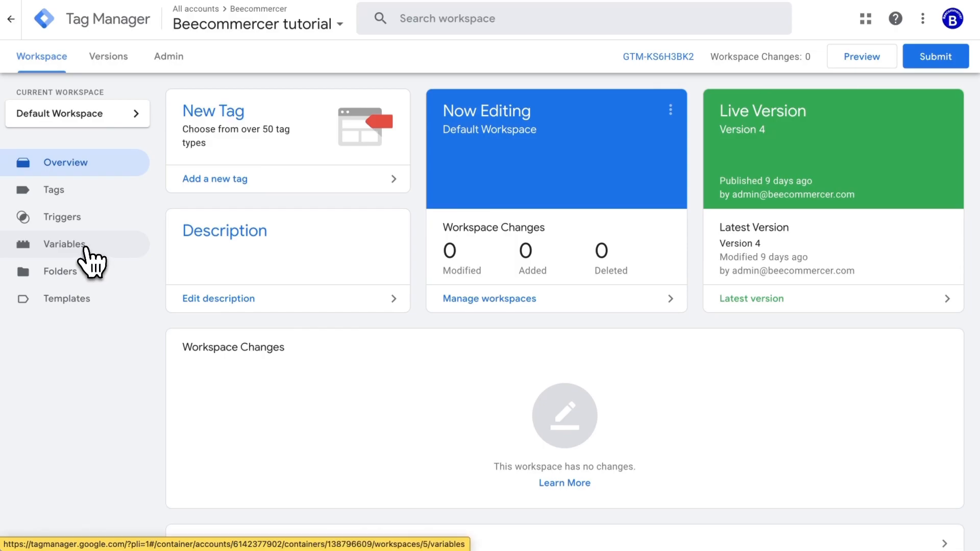
pyautogui.click(64, 244)
pyautogui.scroll(-3, 416, 267)
pyautogui.scroll(-15, 416, 267)
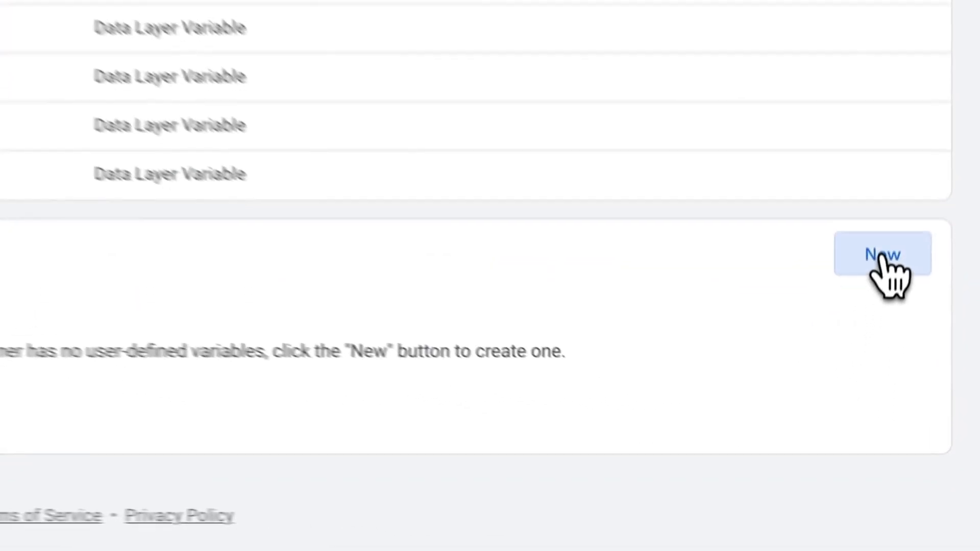
pyautogui.click(881, 255)
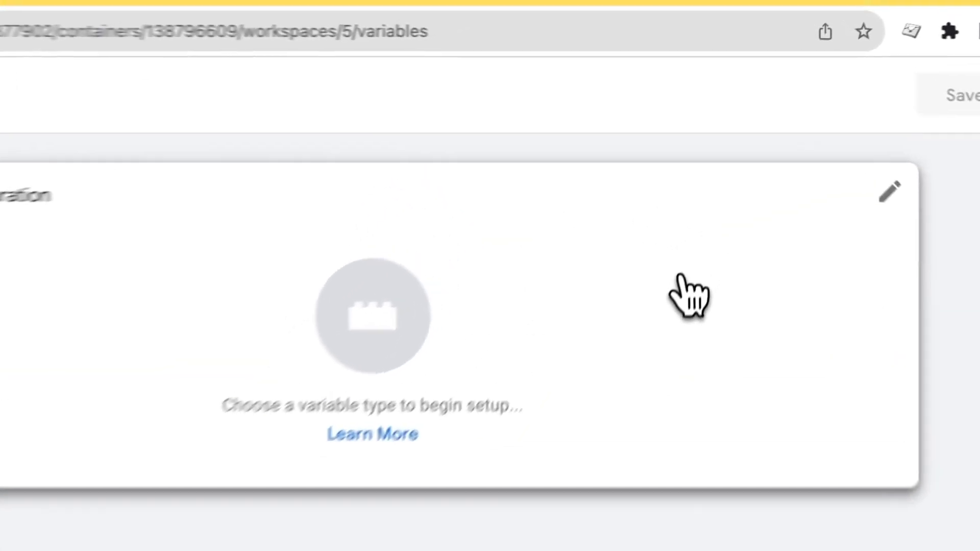
pyautogui.click(680, 277)
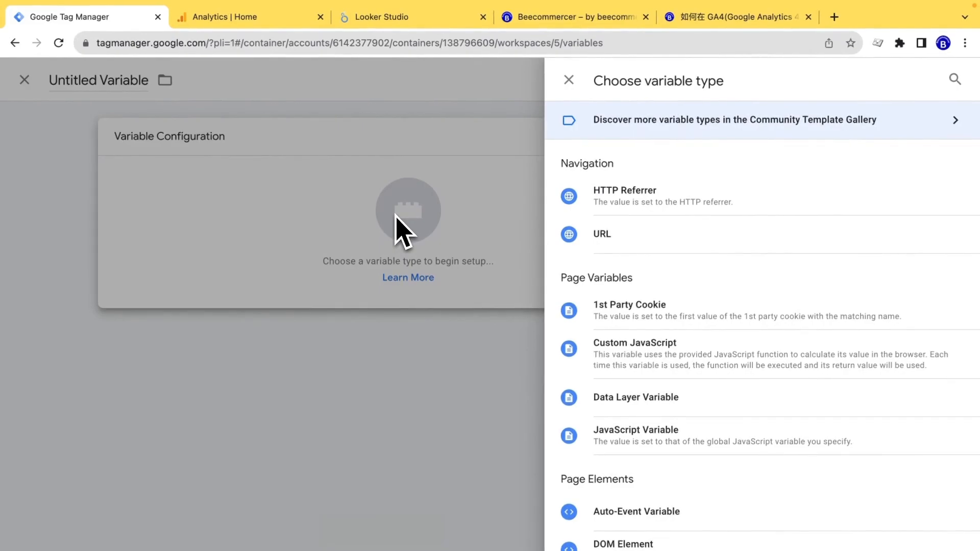
pyautogui.scroll(-2, 634, 291)
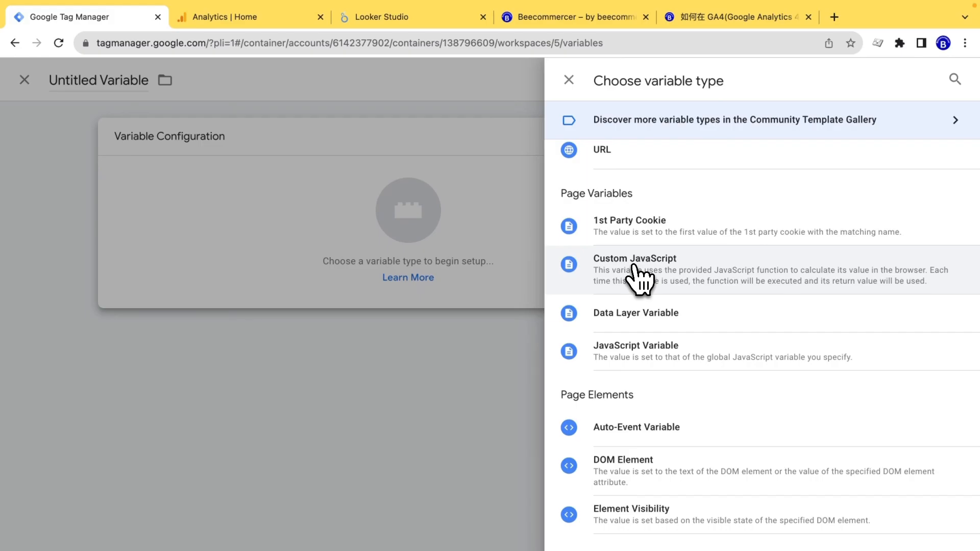
pyautogui.click(637, 276)
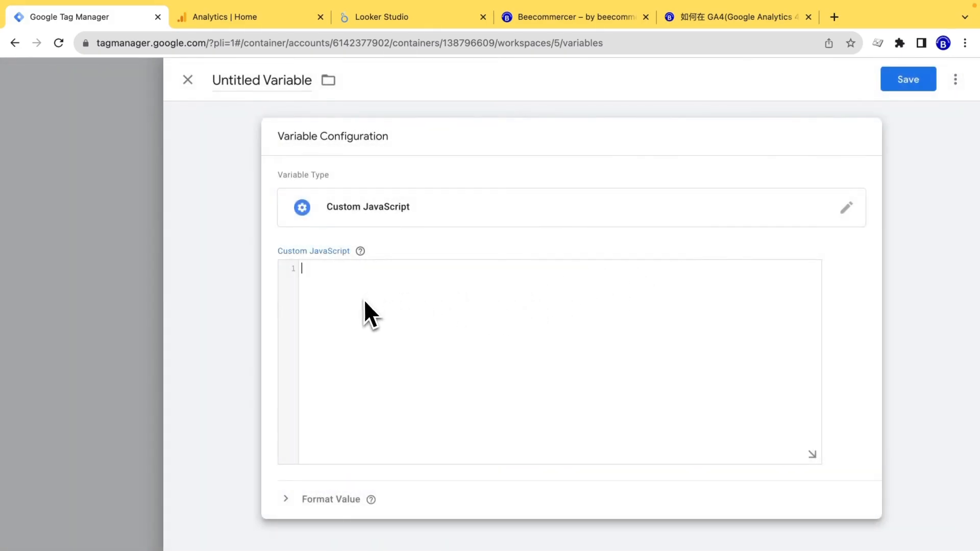
# - Copy the page load time function from the beecommercer.com article and paste it as the variable's Custom JavaScript code
pyautogui.click(362, 363)
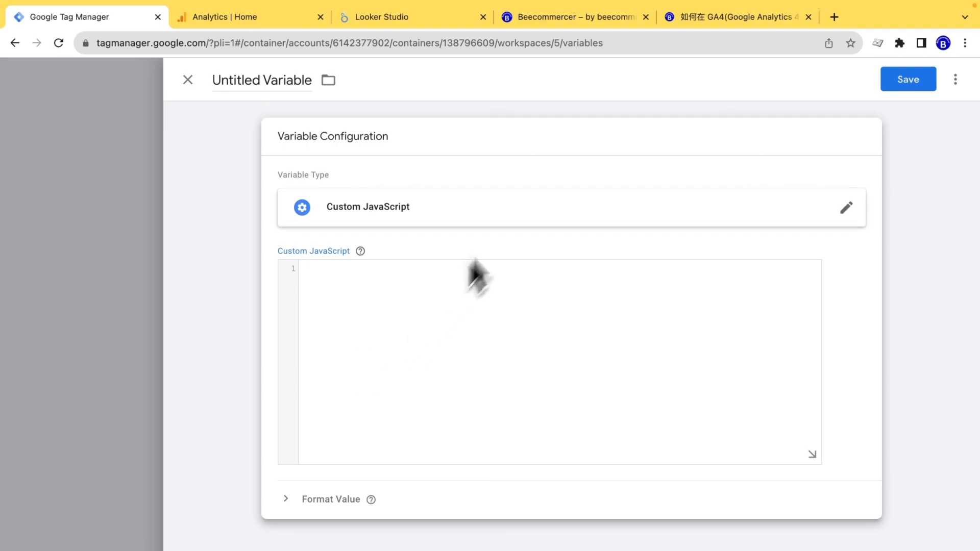
pyautogui.click(693, 22)
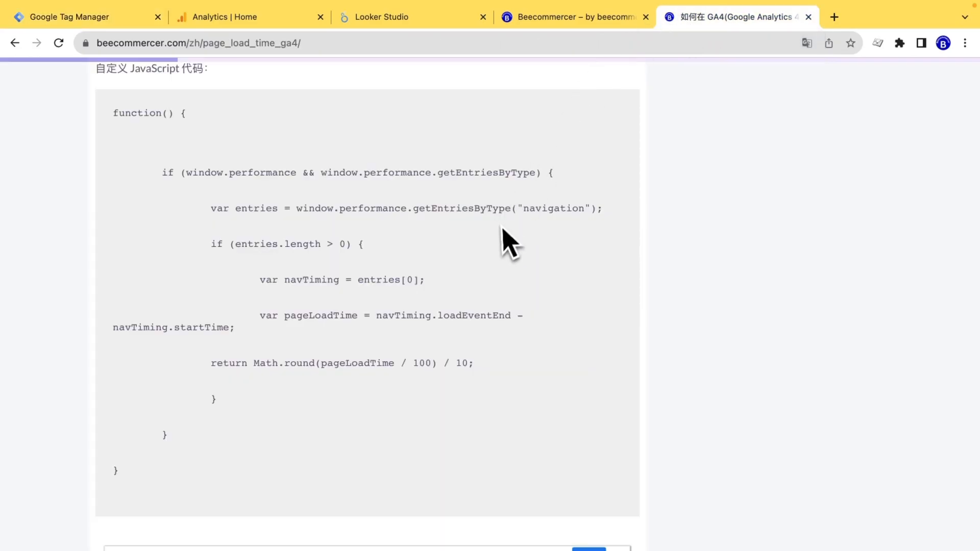
pyautogui.scroll(1, 503, 236)
pyautogui.scroll(3, 500, 234)
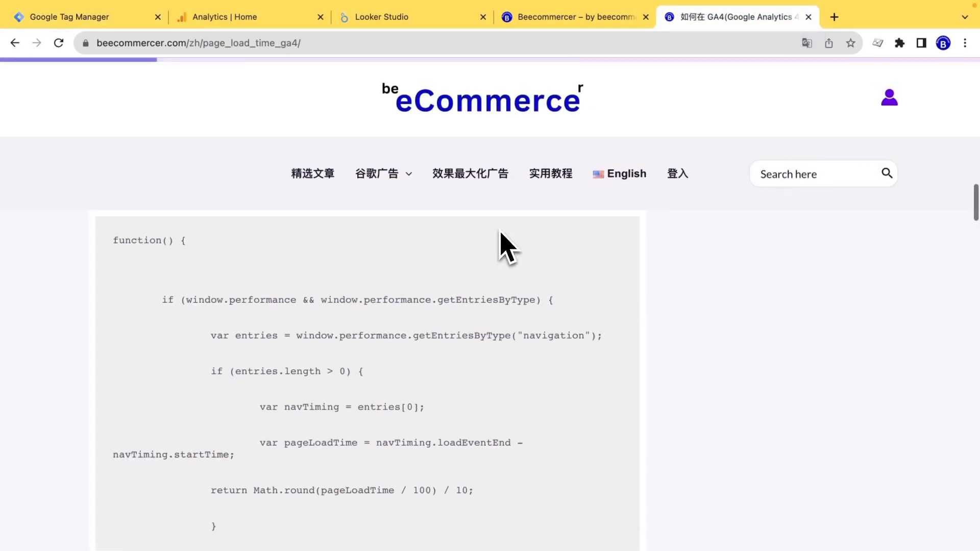
pyautogui.scroll(-3, 502, 247)
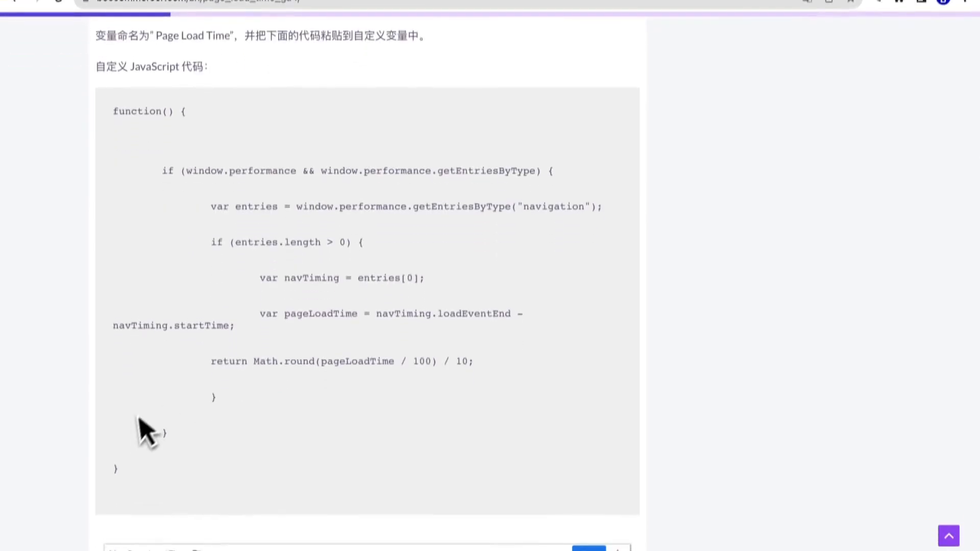
pyautogui.moveTo(137, 456); pyautogui.dragTo(109, 109)
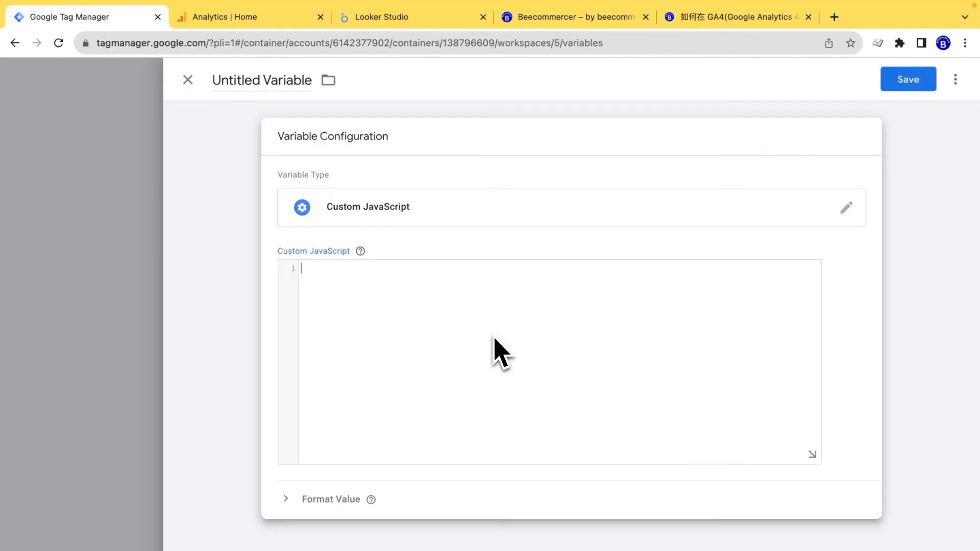
pyautogui.press('super+v')
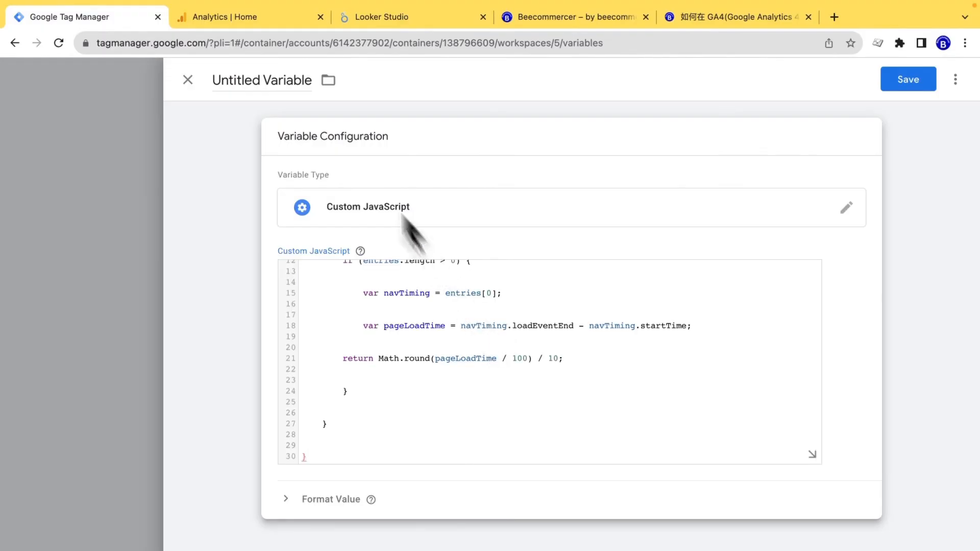
# - Name the Custom JavaScript variable "page load time" and save it
pyautogui.moveTo(310, 81); pyautogui.dragTo(214, 82)
pyautogui.write('Tage o')
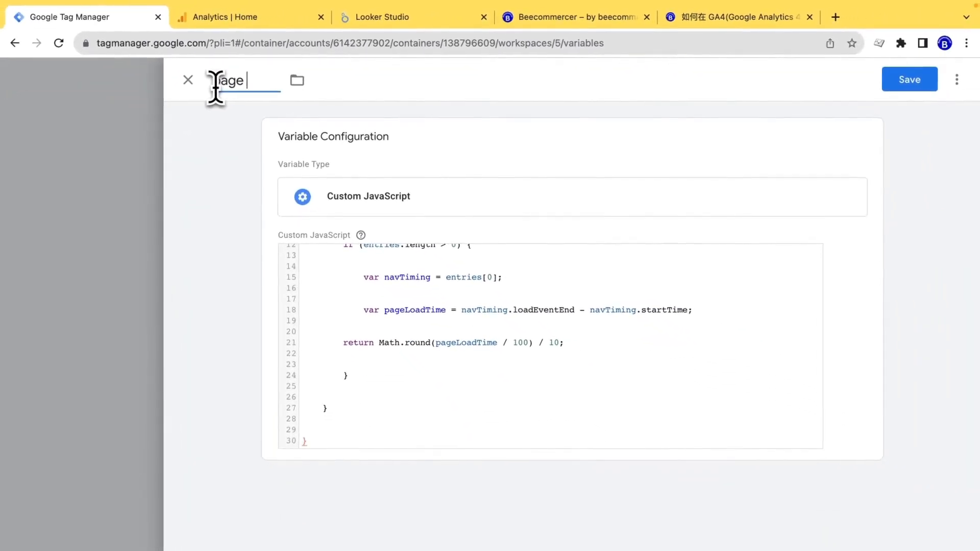
pyautogui.write('load time')
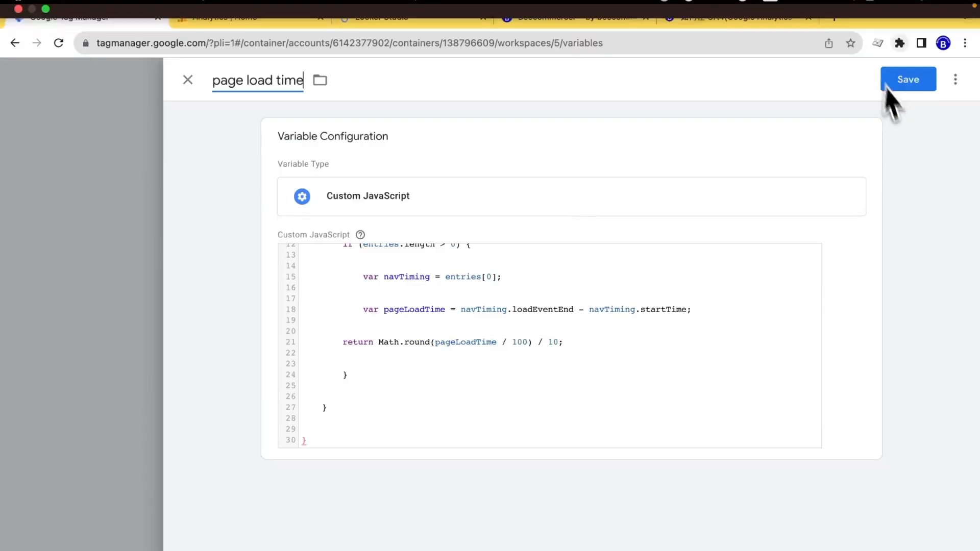
pyautogui.click(908, 82)
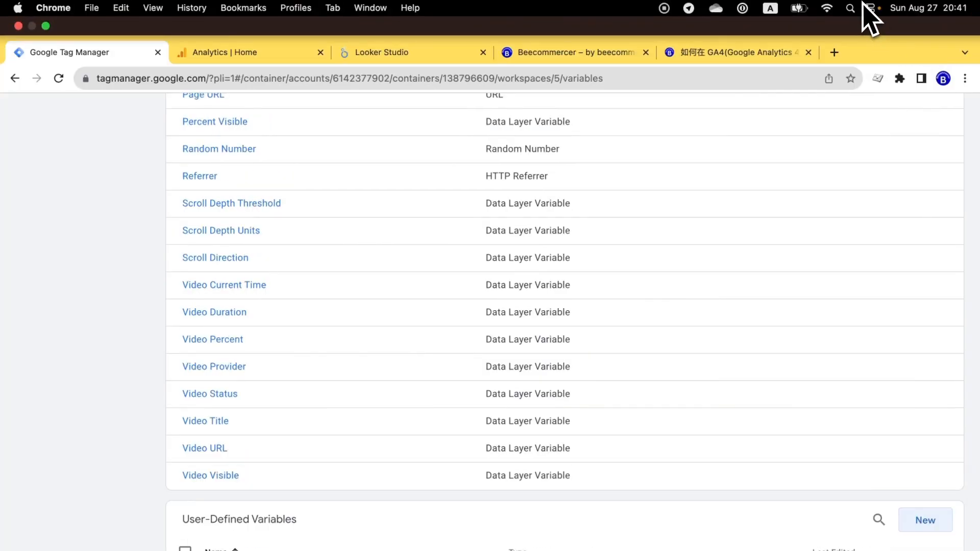
# - Create a new trigger of the Window Loaded type named "page loaded"
pyautogui.scroll(8, 205, 209)
pyautogui.scroll(10, 205, 208)
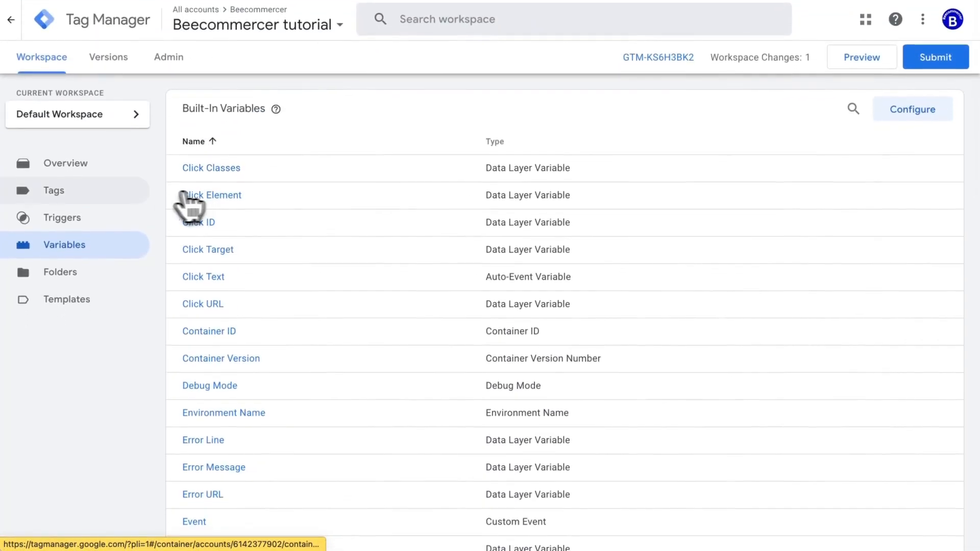
pyautogui.click(95, 221)
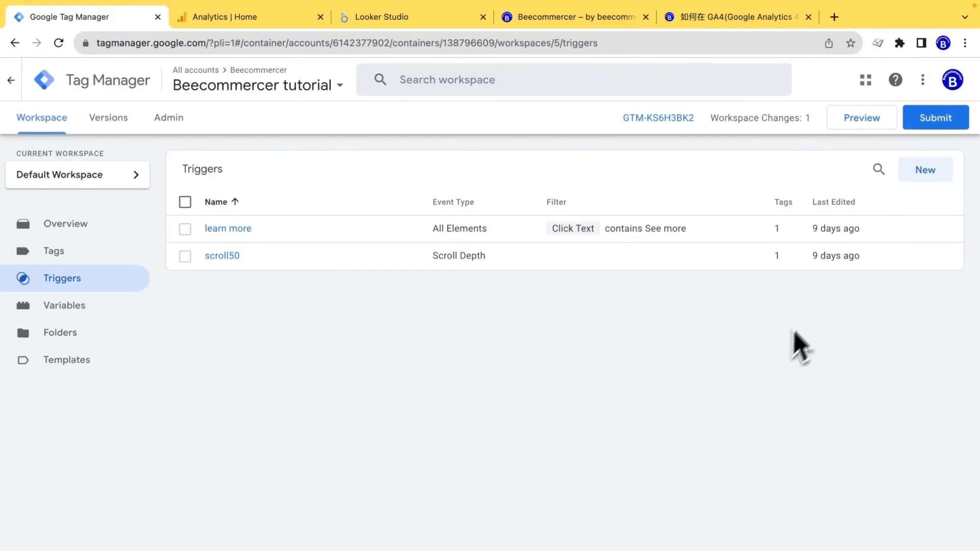
pyautogui.click(926, 187)
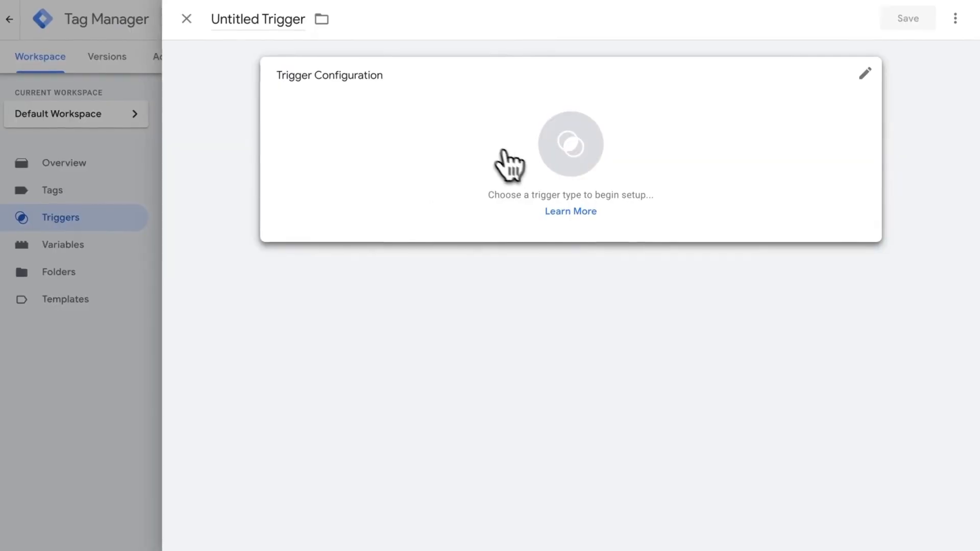
pyautogui.click(546, 147)
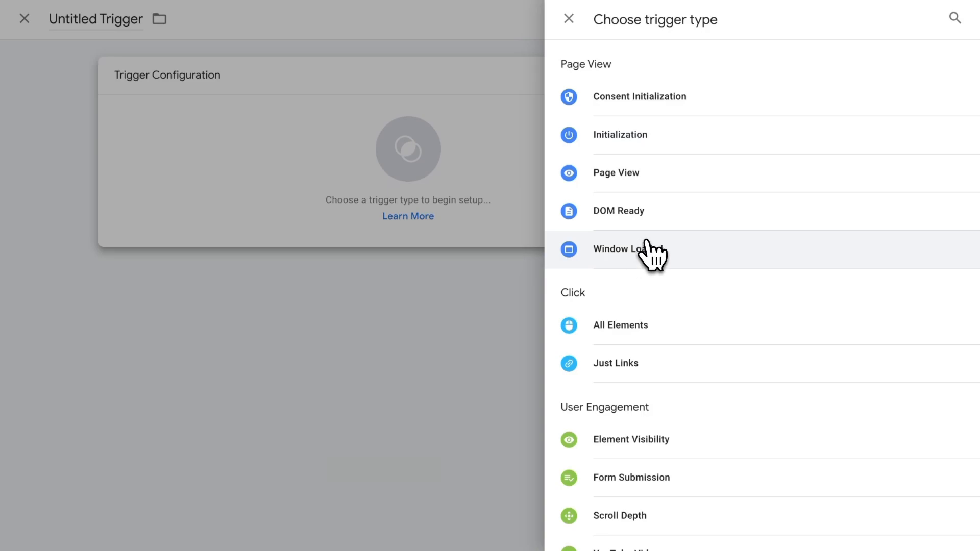
pyautogui.click(646, 245)
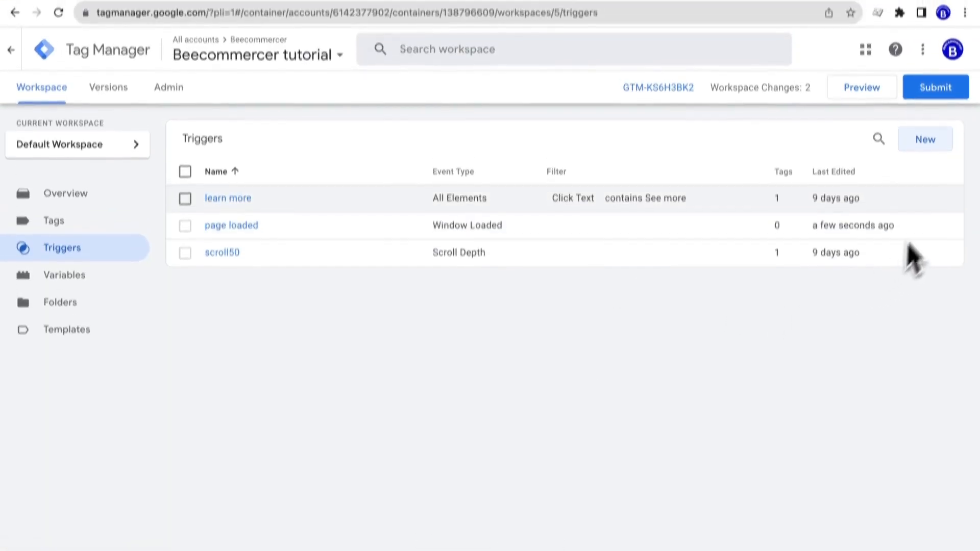
# - Start a second trigger of the Custom Event type with event name ".*" and regex matching enabled
pyautogui.click(925, 138)
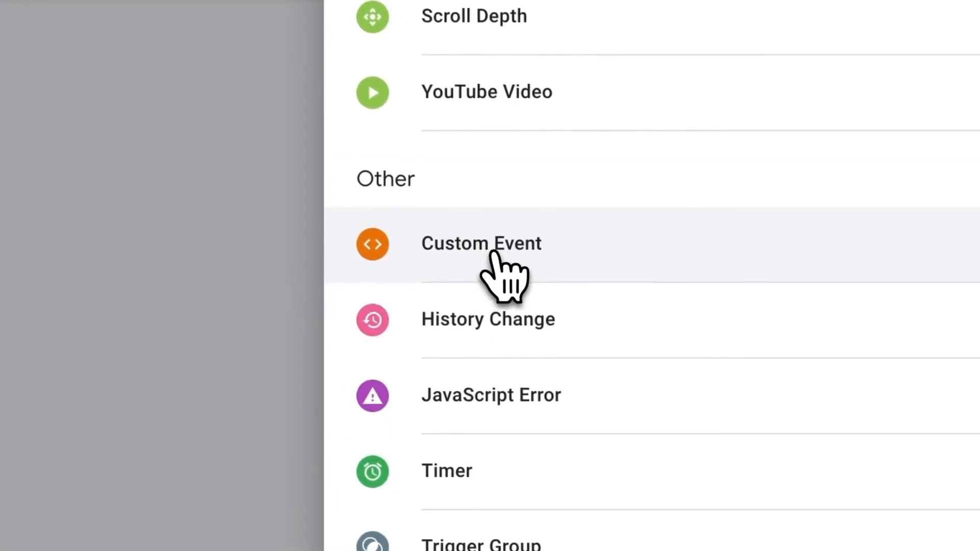
pyautogui.click(625, 380)
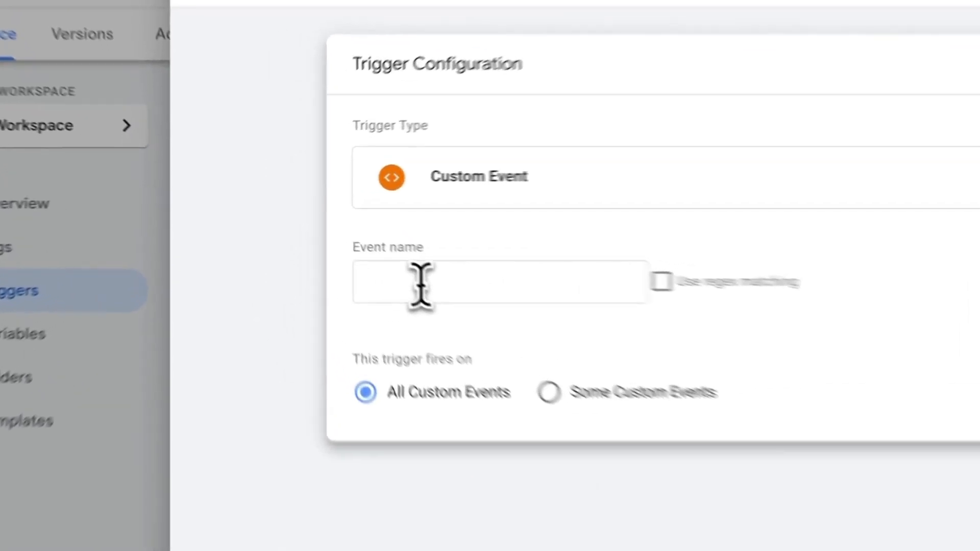
pyautogui.click(419, 284)
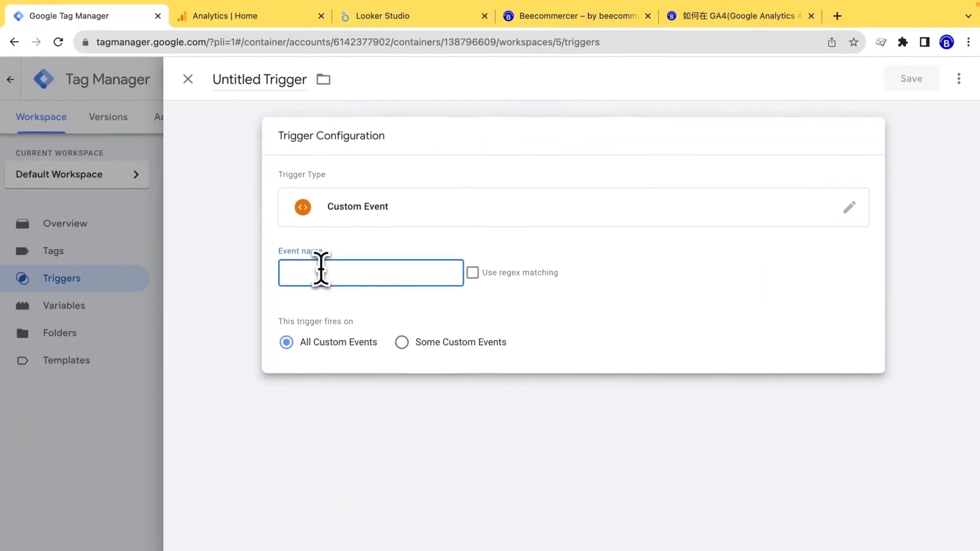
pyautogui.write('.*')
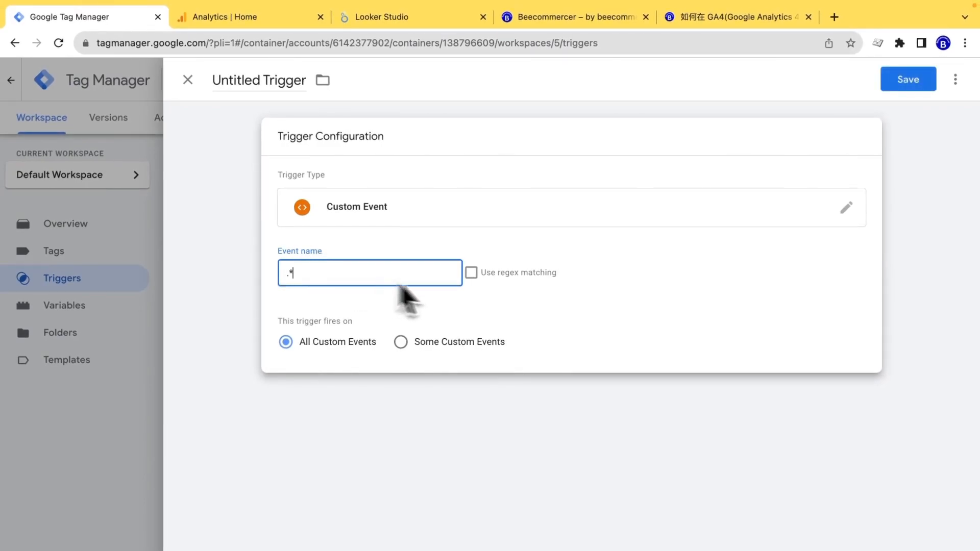
pyautogui.click(472, 274)
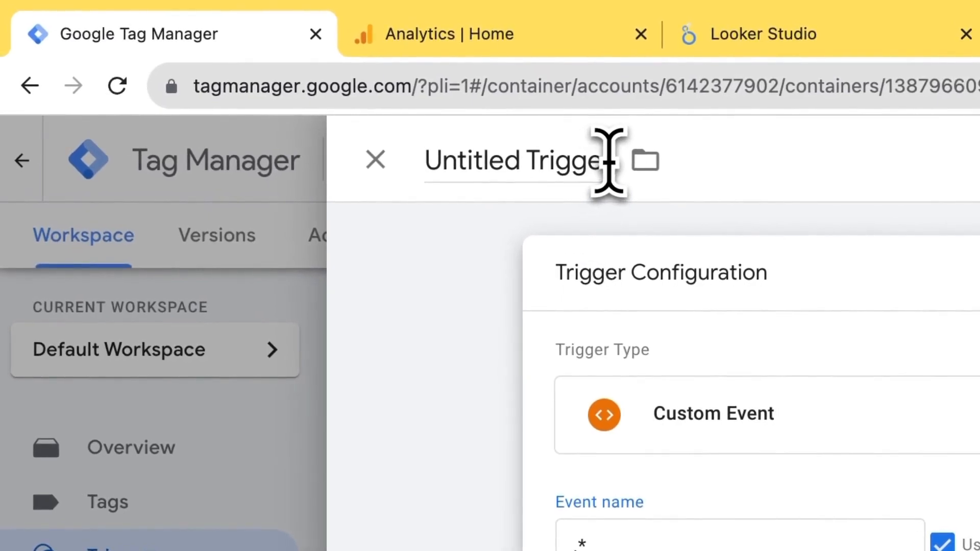
# - Replace the custom event trigger's default title with a name for the page load time
pyautogui.click(609, 162)
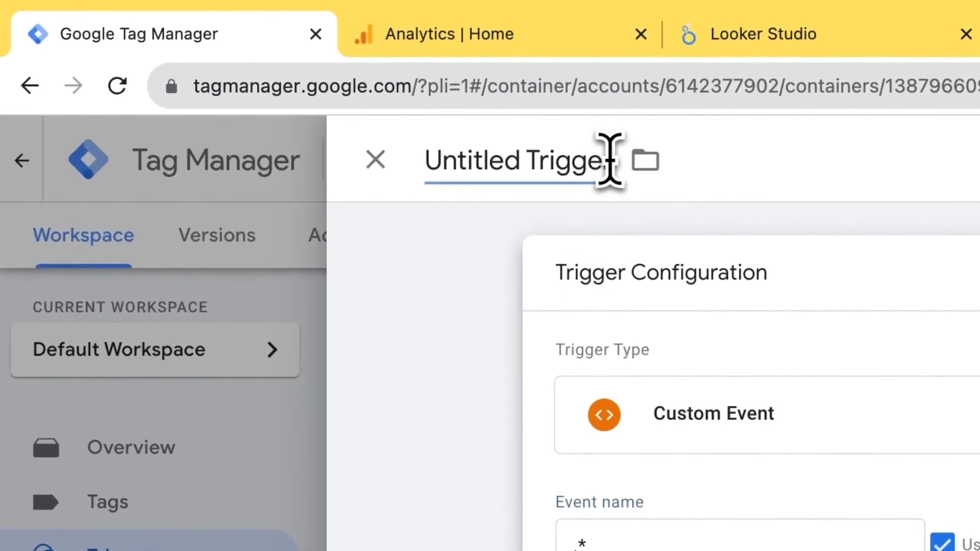
pyautogui.write('page loa')
pyautogui.write('d')
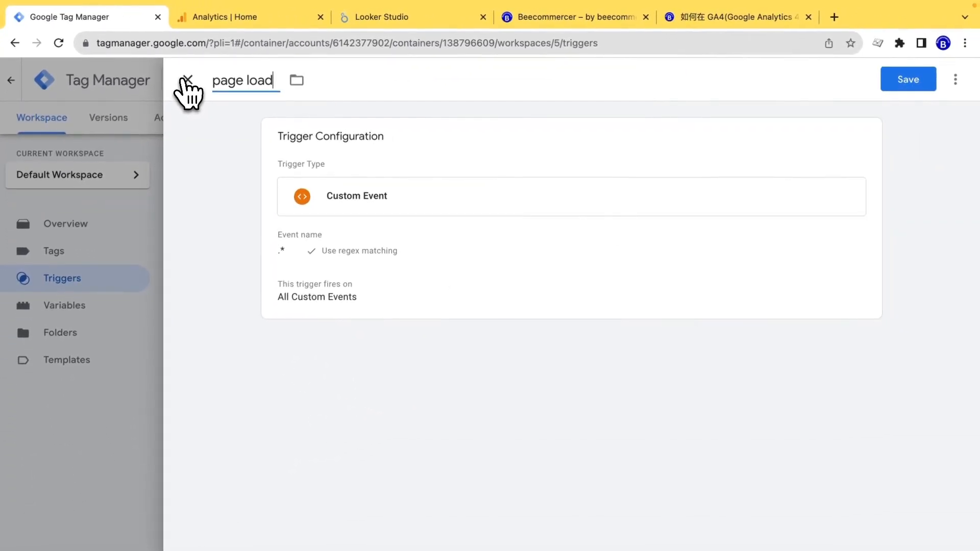
pyautogui.write(' ti')
# - Limit the custom event trigger to some custom events where page load time is less than 0, and save it
pyautogui.click(329, 294)
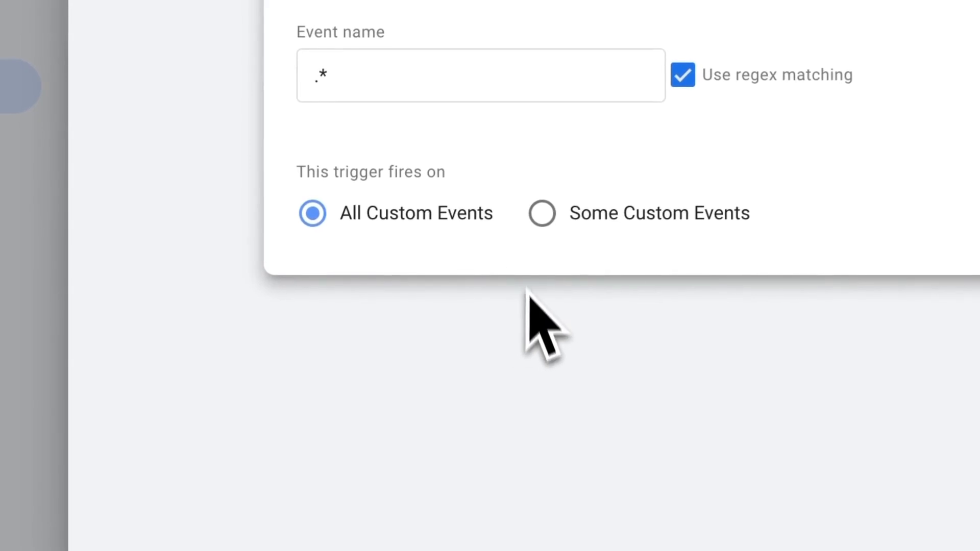
pyautogui.click(582, 211)
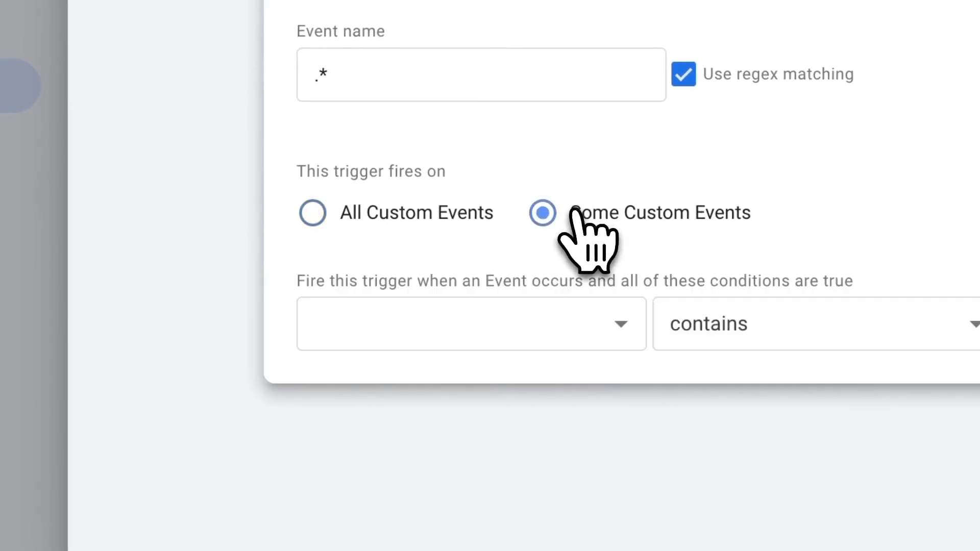
pyautogui.click(539, 322)
pyautogui.scroll(-10, 538, 332)
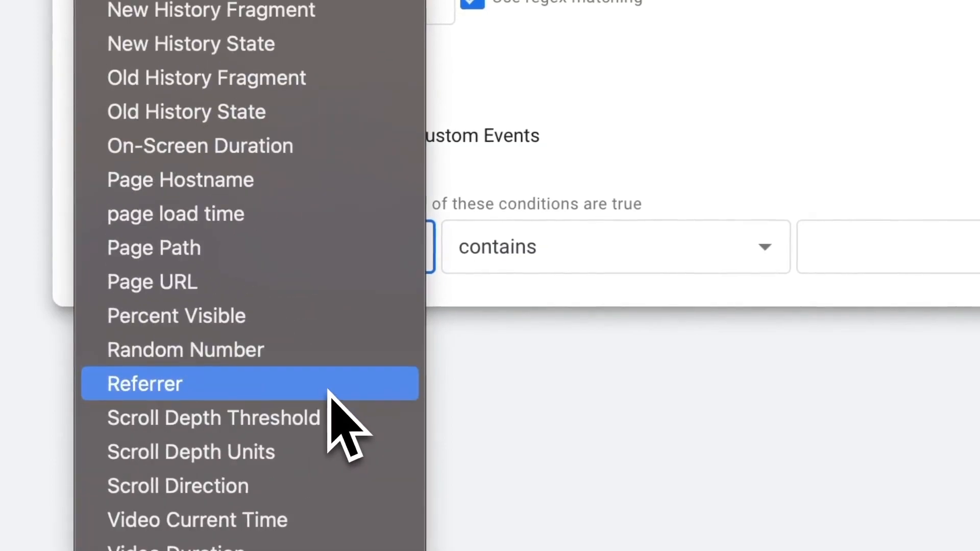
pyautogui.scroll(-2, 329, 393)
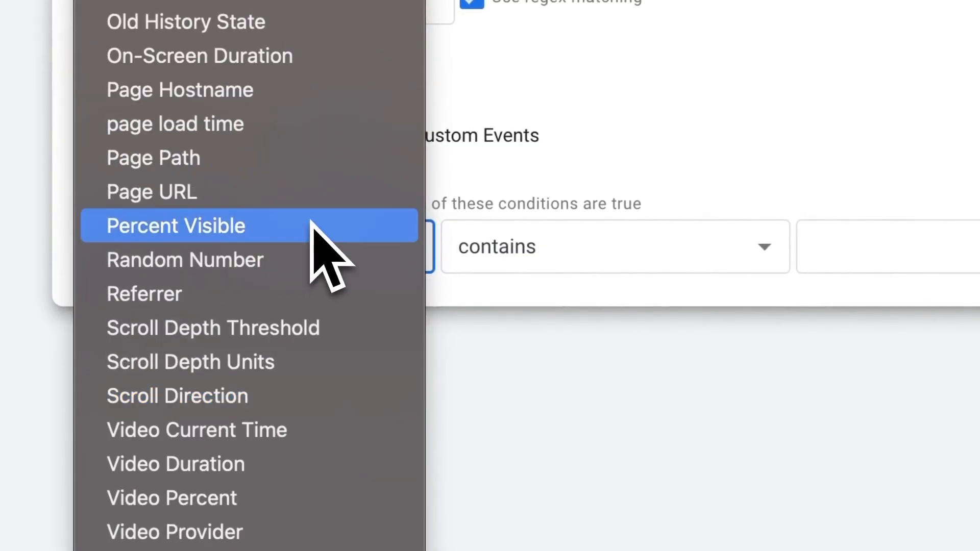
pyautogui.click(268, 124)
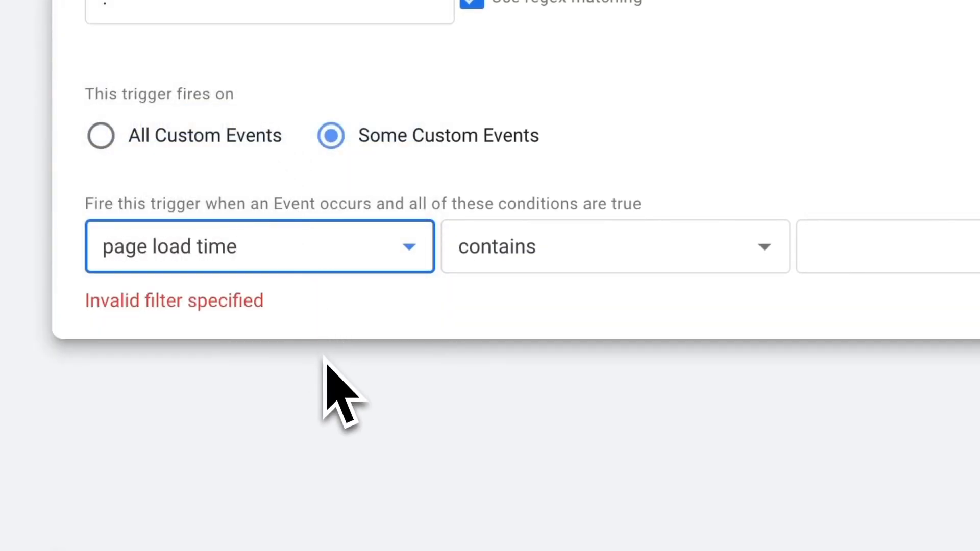
pyautogui.click(717, 263)
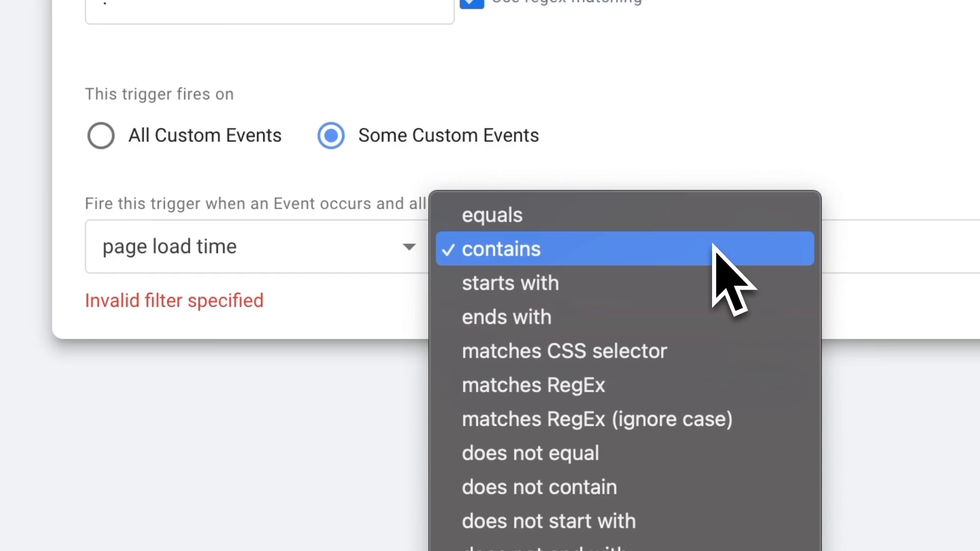
pyautogui.click(544, 136)
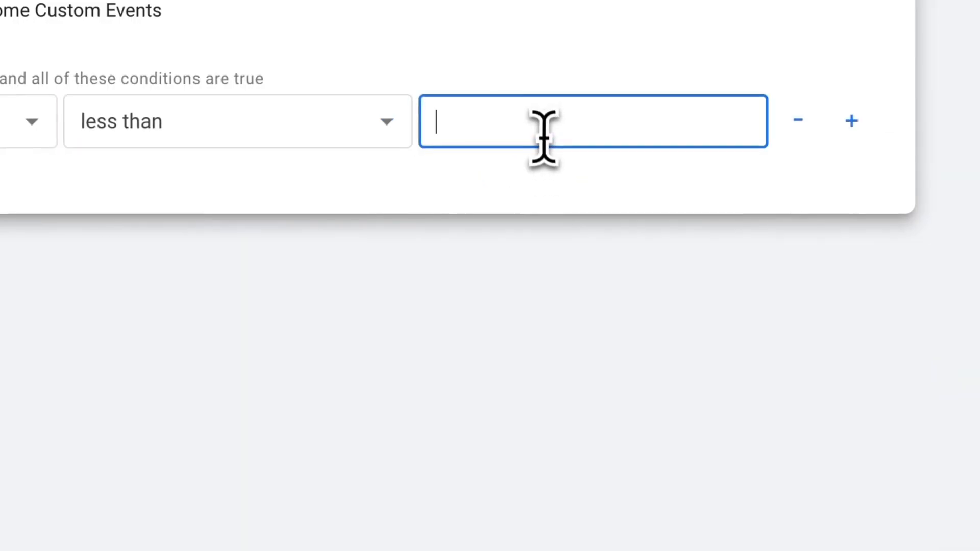
pyautogui.write('0')
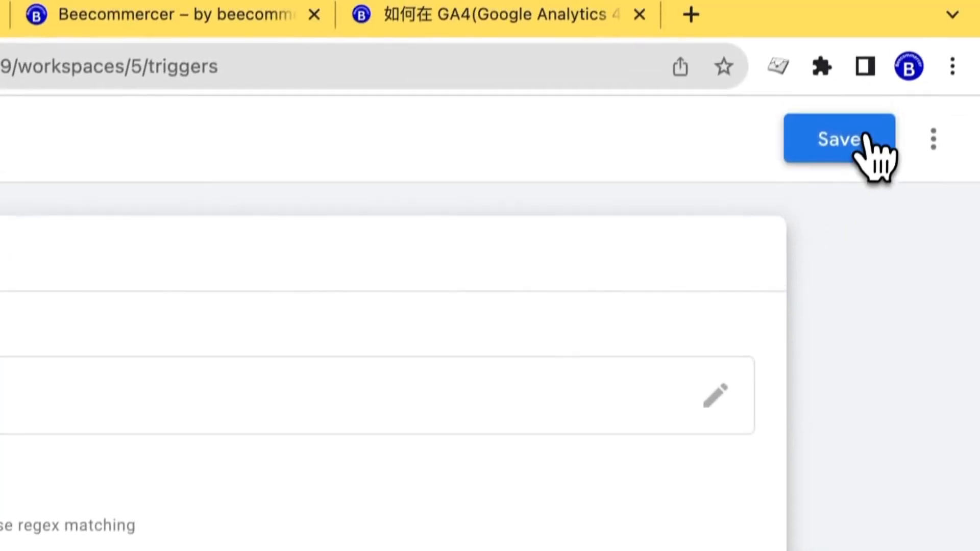
pyautogui.click(862, 140)
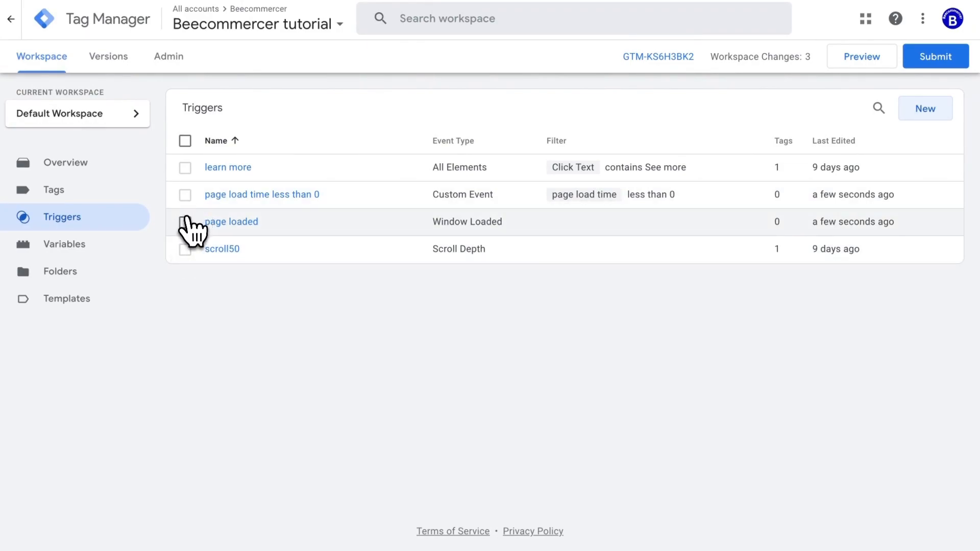
pyautogui.click(185, 222)
pyautogui.click(185, 195)
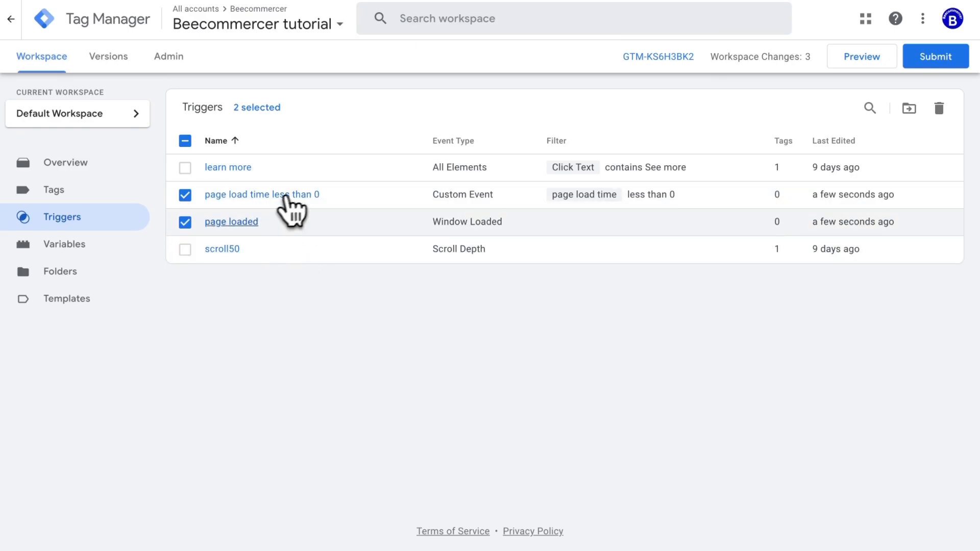
pyautogui.click(185, 196)
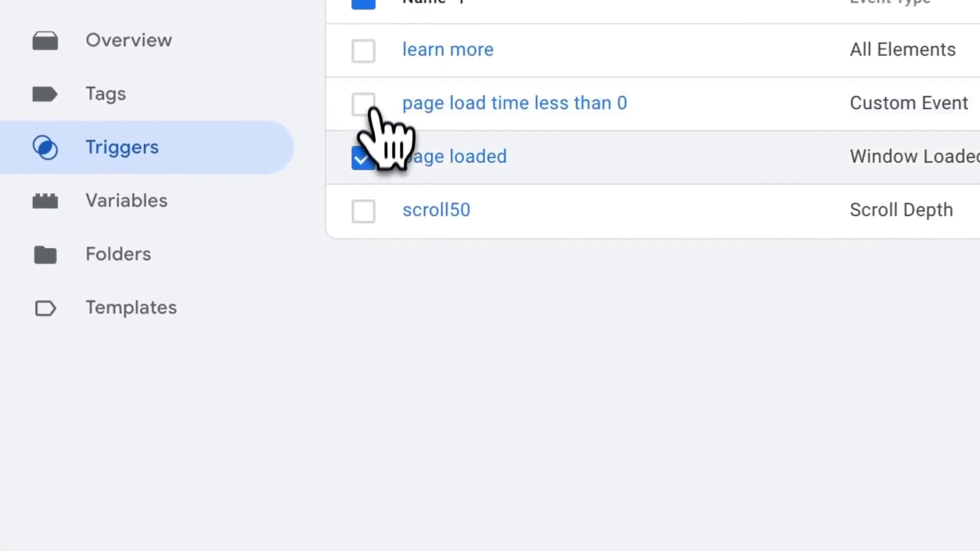
pyautogui.click(363, 159)
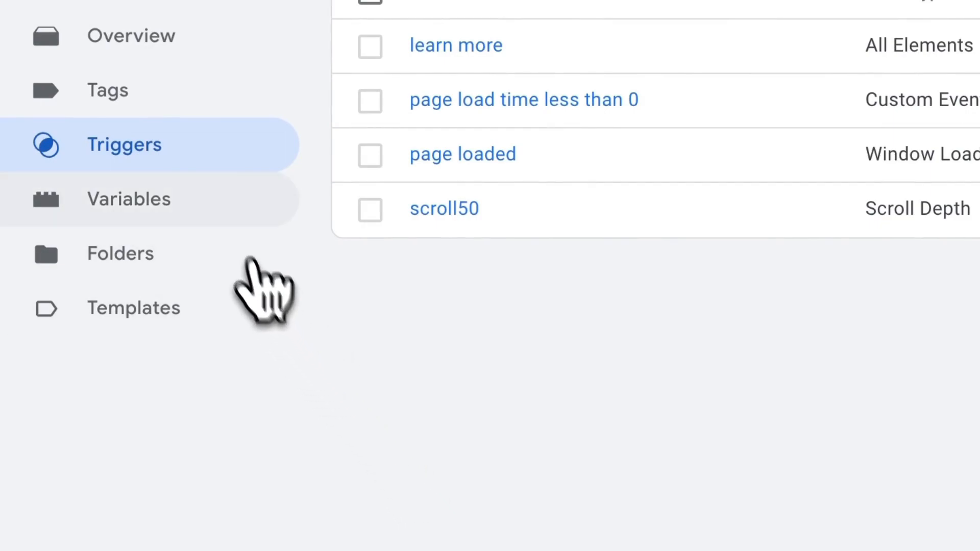
# - Create a new Google Analytics: GA4 Event tag with the configuration tag set to "None - Manually Set ID"
pyautogui.click(169, 106)
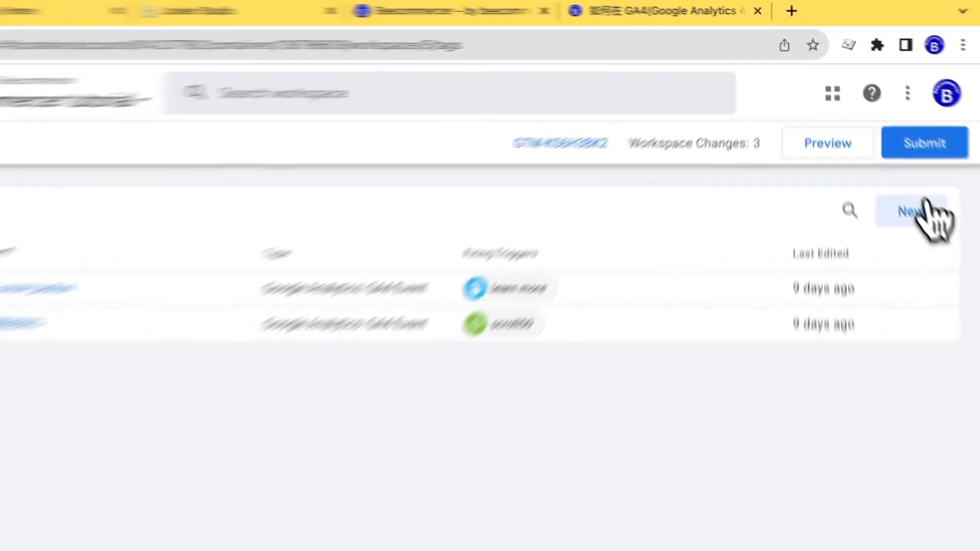
pyautogui.click(925, 145)
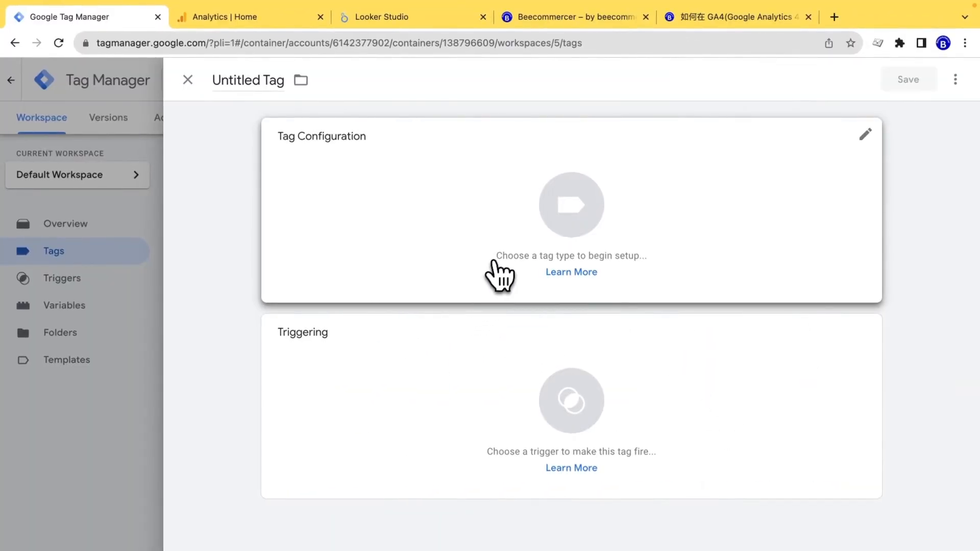
pyautogui.click(492, 269)
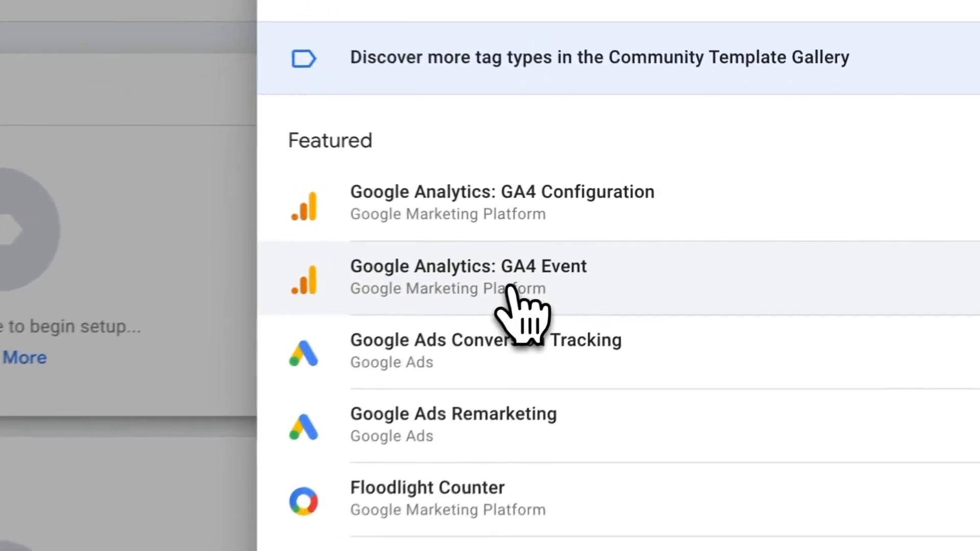
pyautogui.click(674, 251)
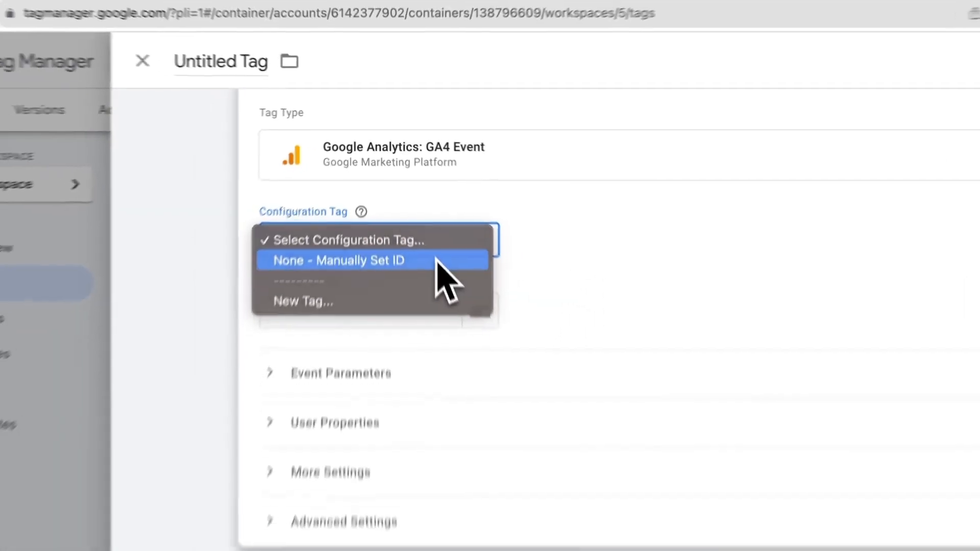
pyautogui.click(498, 313)
# - Copy the web stream's Measurement ID from Google Analytics and enter it as the new tag's Measurement ID in Tag Manager
pyautogui.click(402, 397)
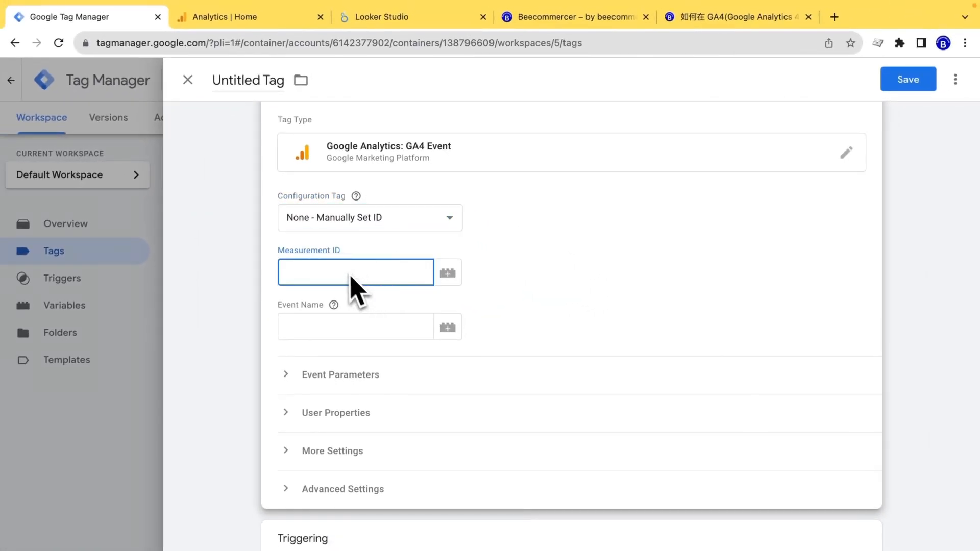
pyautogui.click(250, 20)
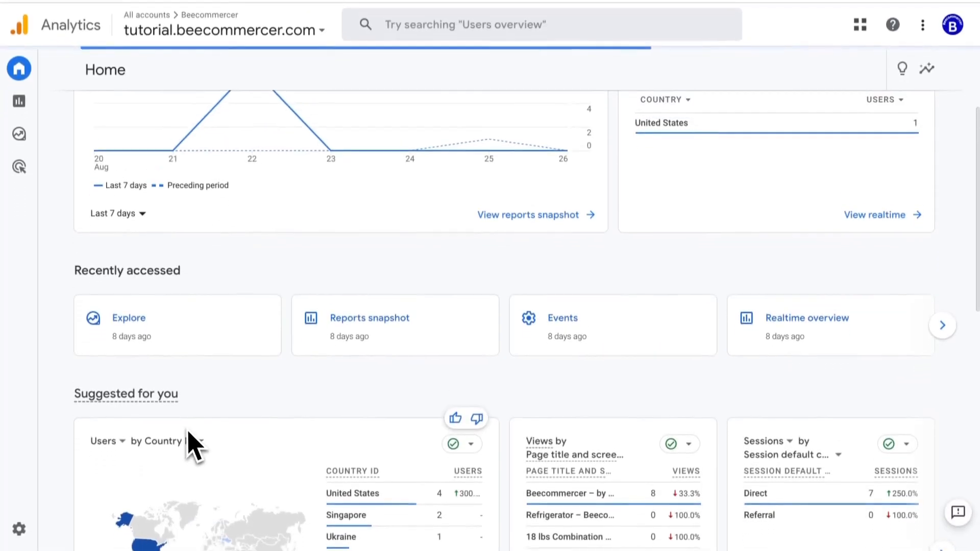
pyautogui.click(28, 526)
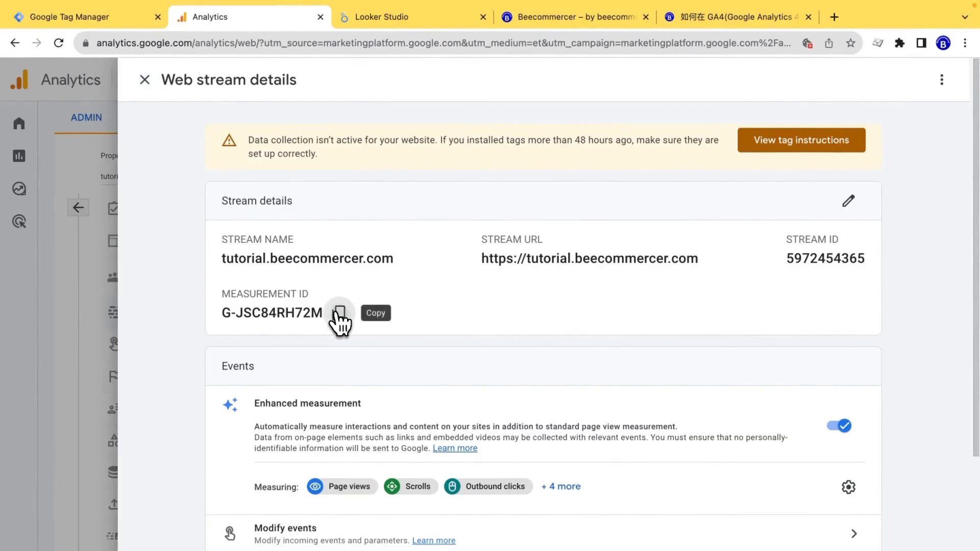
pyautogui.click(78, 23)
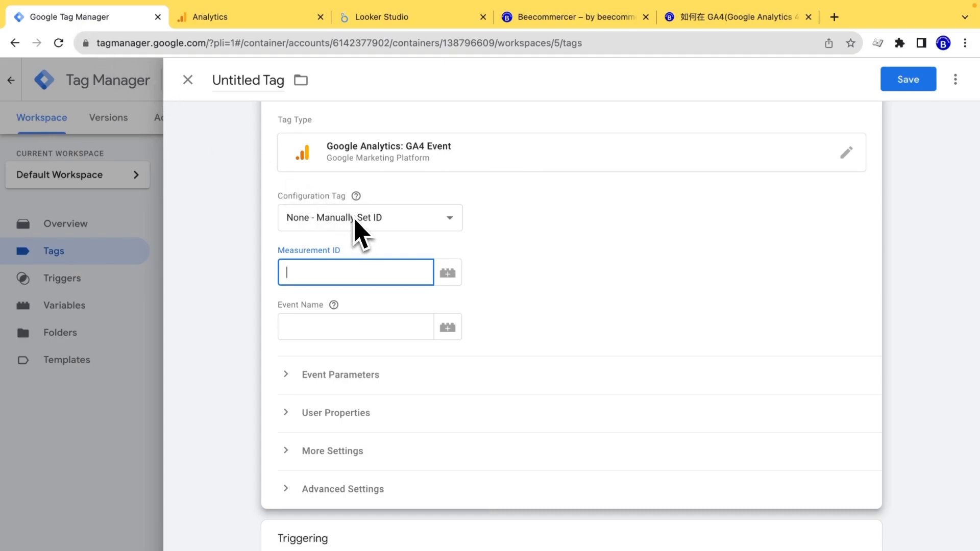
# - Set the GA4 event tag's event name to "page_load_time"
pyautogui.click(387, 327)
pyautogui.write('page')
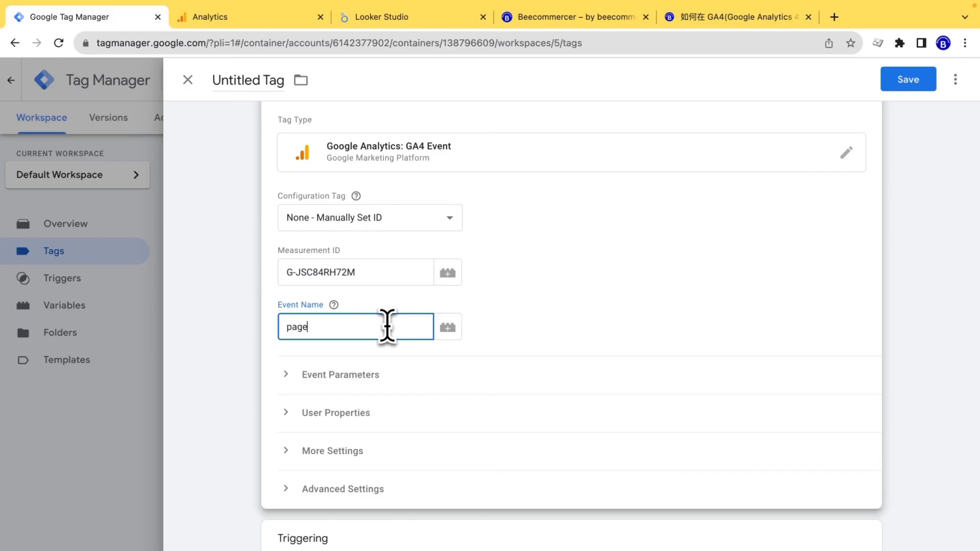
pyautogui.write('_')
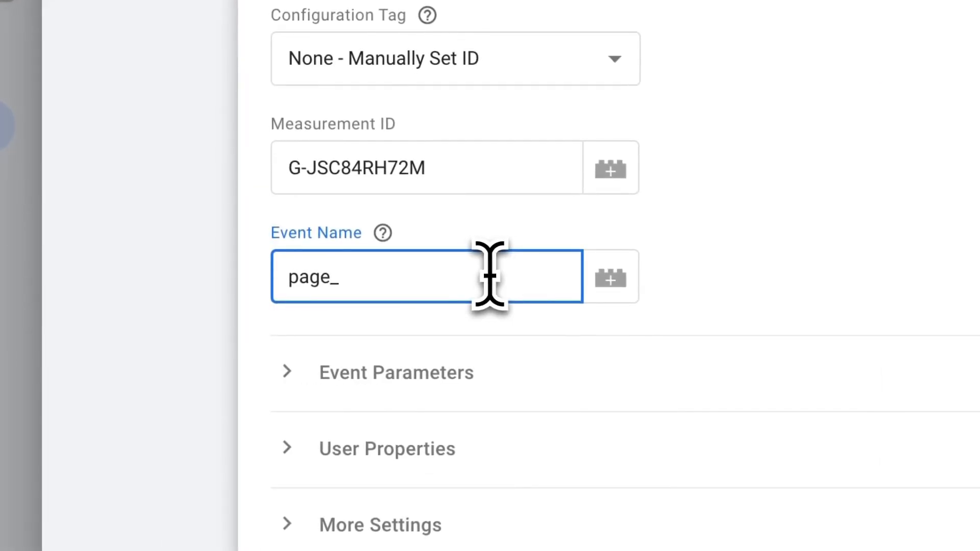
pyautogui.write('load_time')
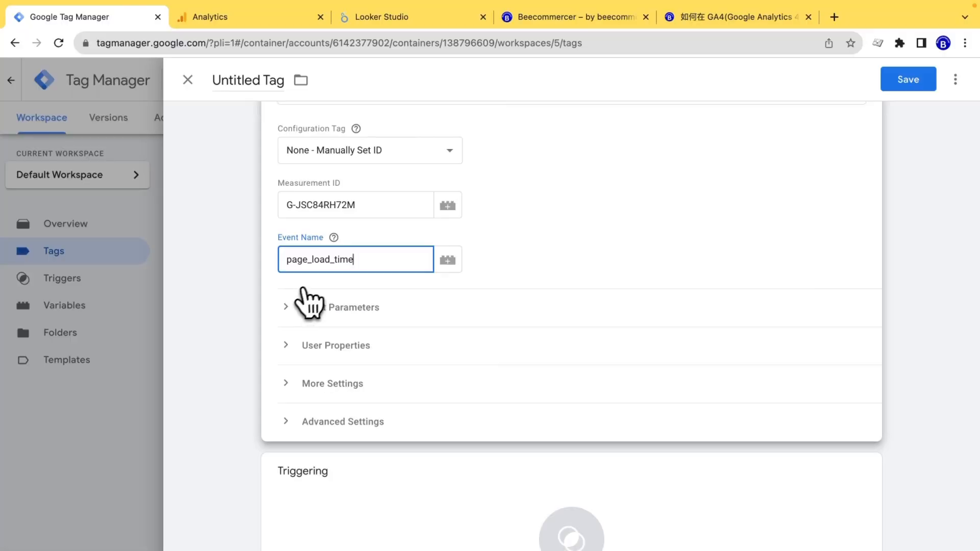
# - Add an event parameter named "loading_time_sec" with the "page load time" variable as its value
pyautogui.click(289, 371)
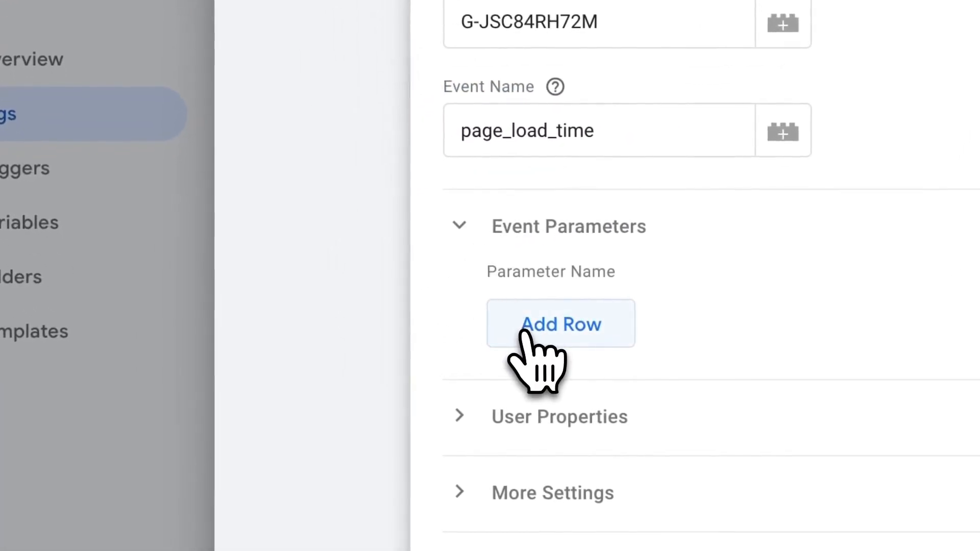
pyautogui.click(521, 319)
pyautogui.click(319, 298)
pyautogui.write('loading_time_sec')
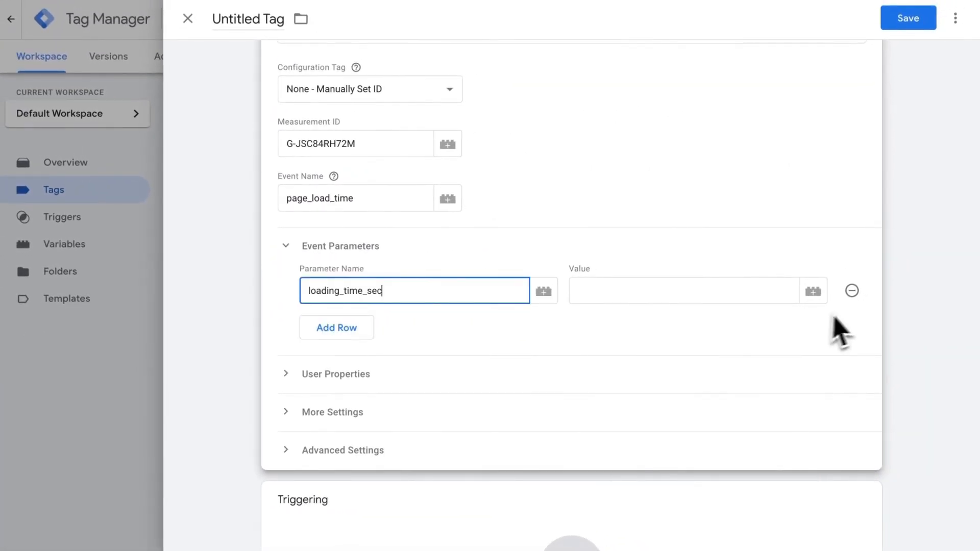
pyautogui.click(813, 291)
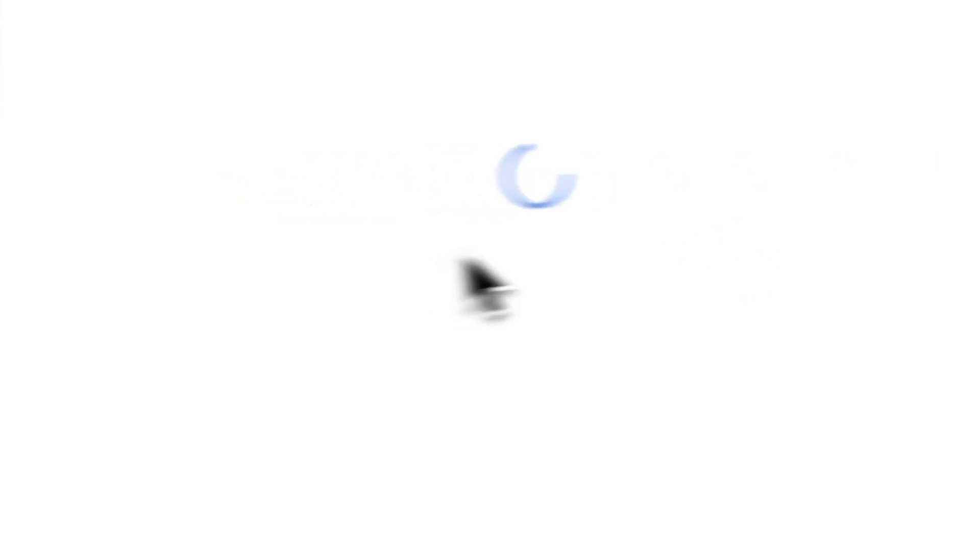
pyautogui.scroll(-10, 591, 372)
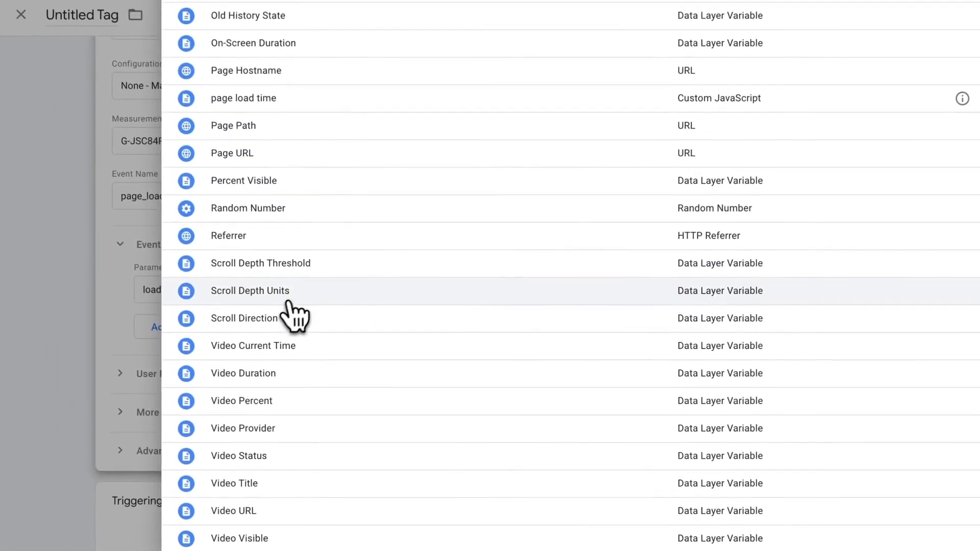
pyautogui.scroll(10, 282, 315)
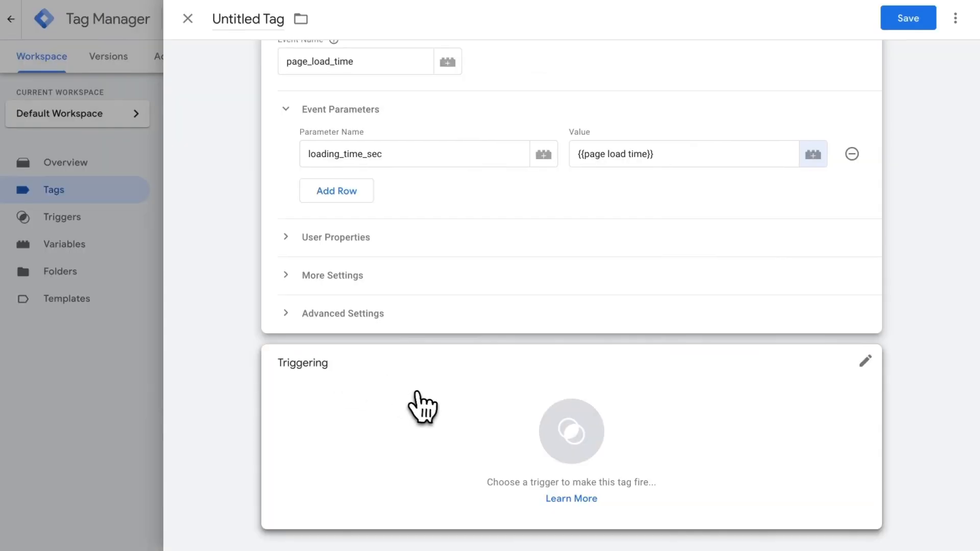
# - Assign "page loaded" as the tag's firing trigger and add "page load time less than 0" as its exception
pyautogui.click(525, 414)
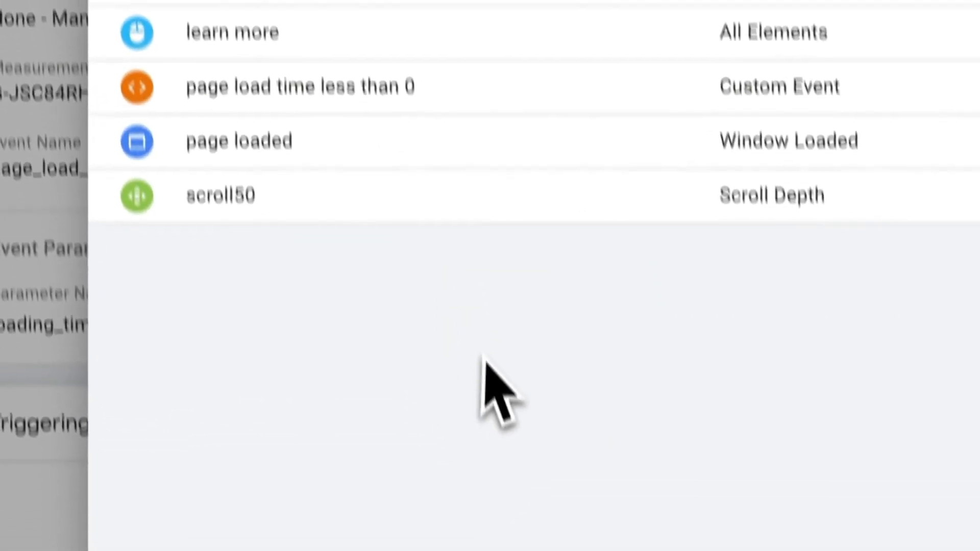
pyautogui.click(365, 153)
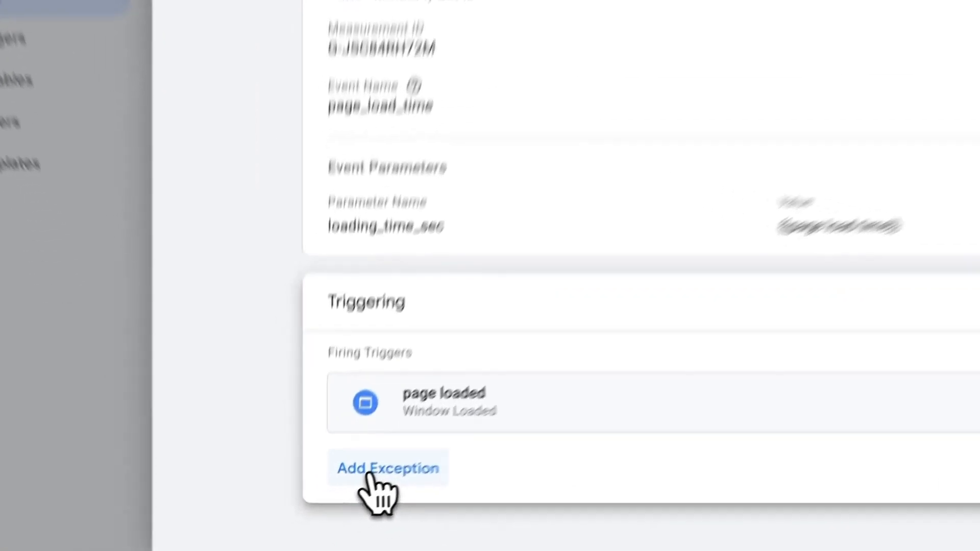
pyautogui.click(305, 497)
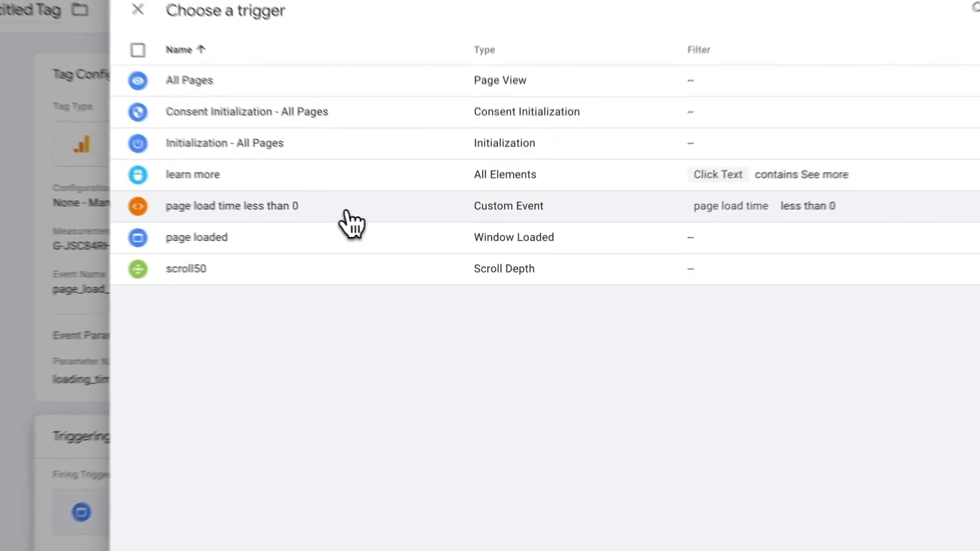
pyautogui.click(225, 304)
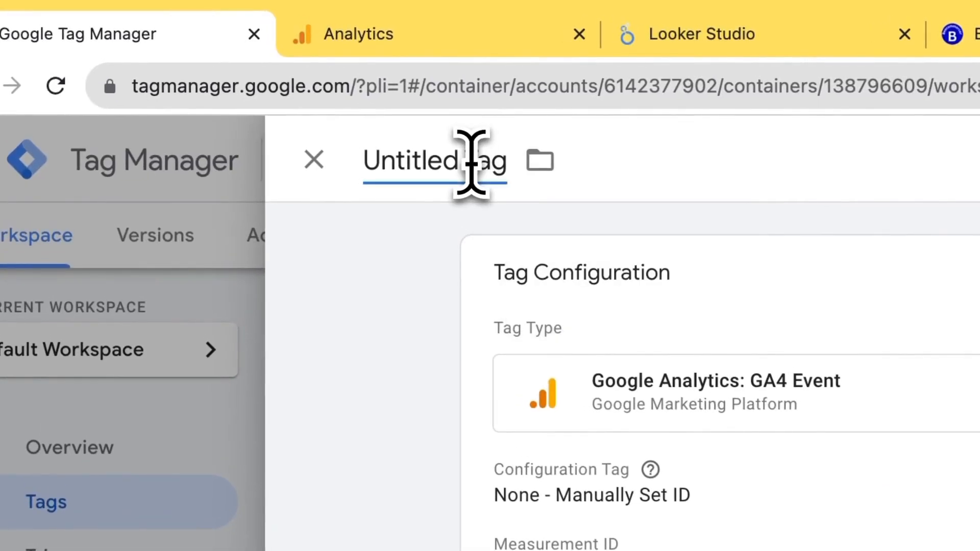
# - Name the tag "ga4 page load time" and save it
pyautogui.click(471, 162)
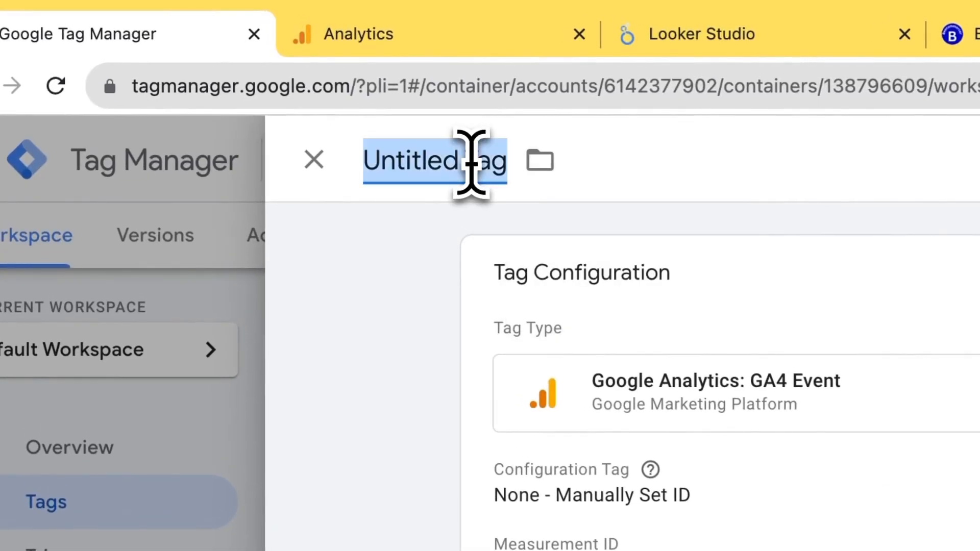
pyautogui.write('ga4')
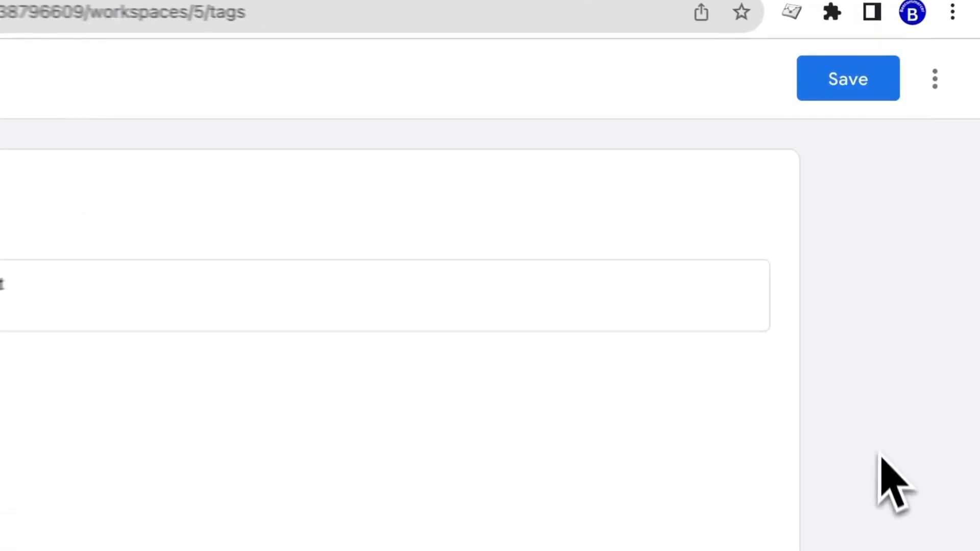
pyautogui.click(857, 92)
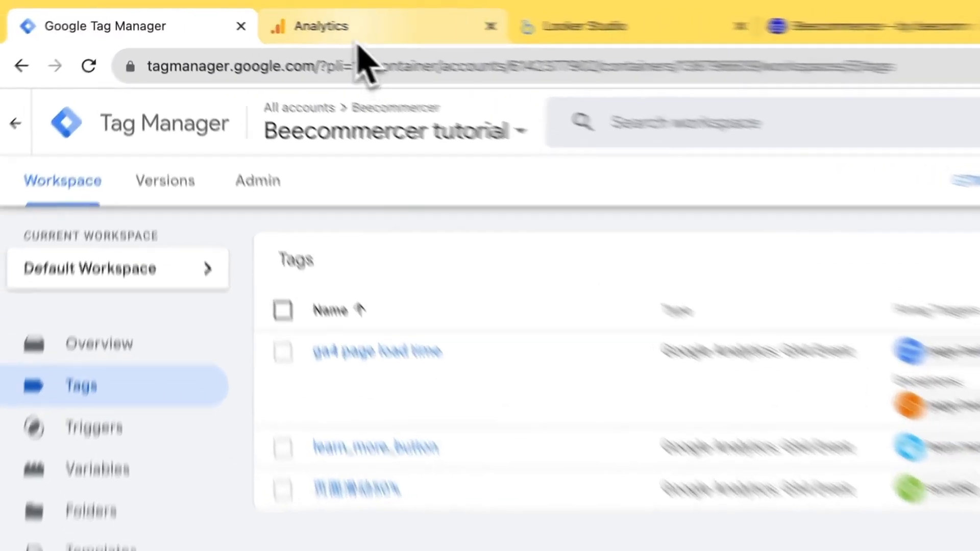
# - Switch to Google Analytics and start a new custom metric in the property's custom definitions
pyautogui.click(231, 19)
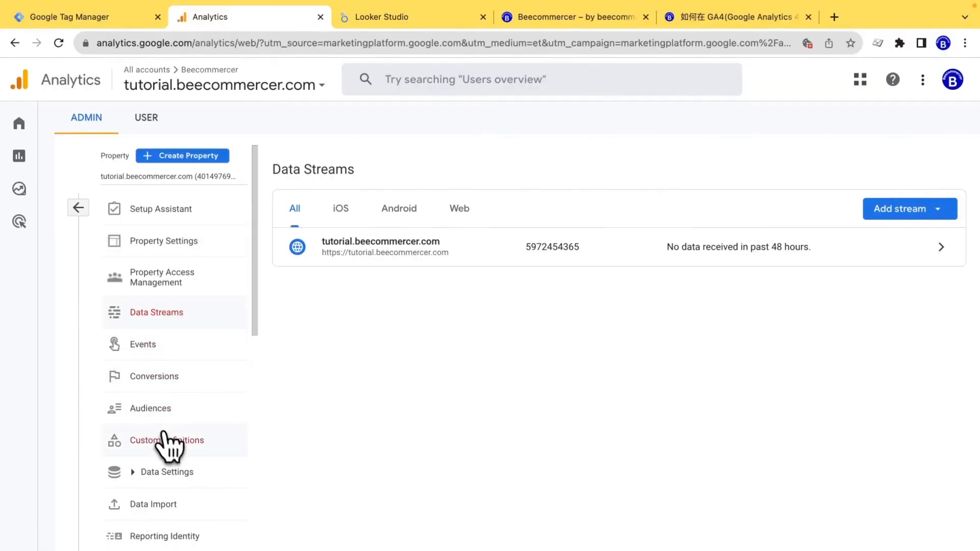
pyautogui.scroll(-2, 197, 460)
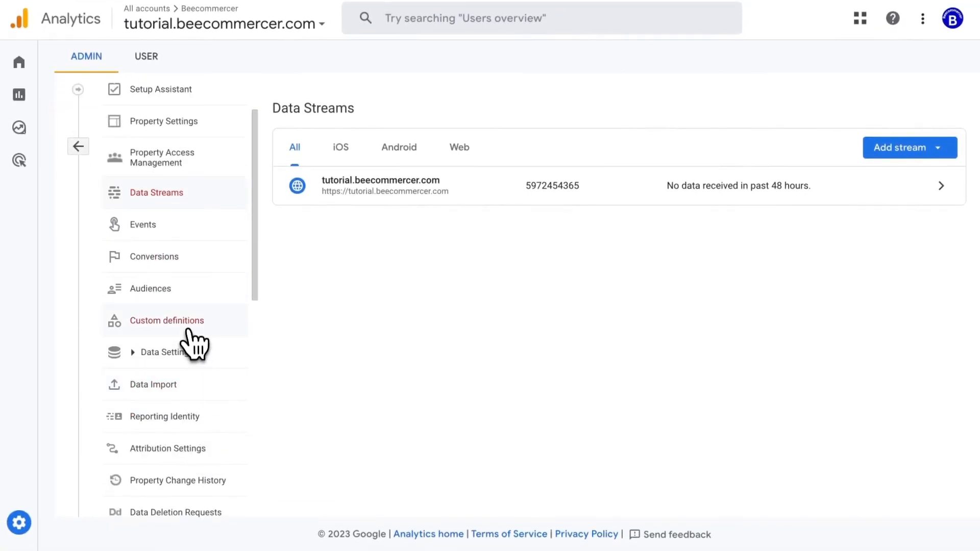
pyautogui.click(187, 327)
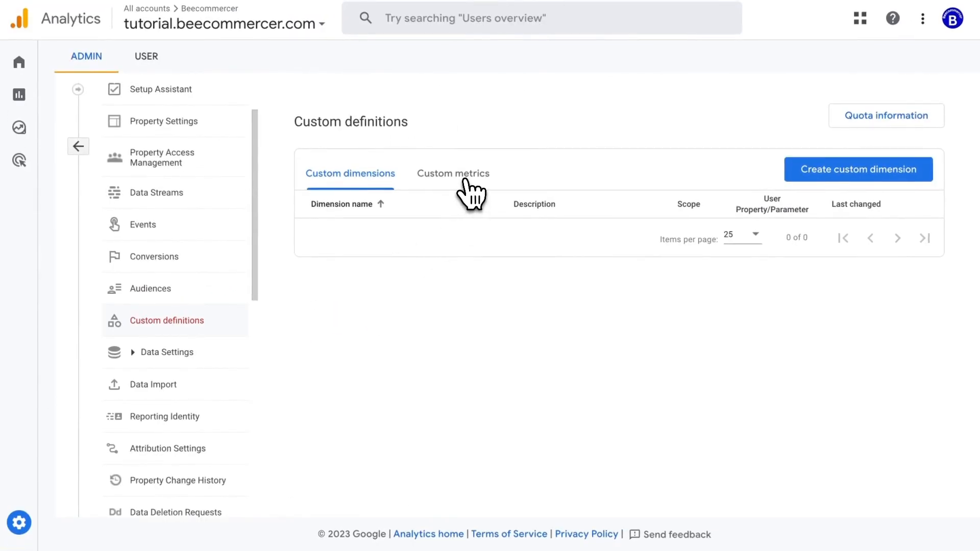
pyautogui.click(466, 180)
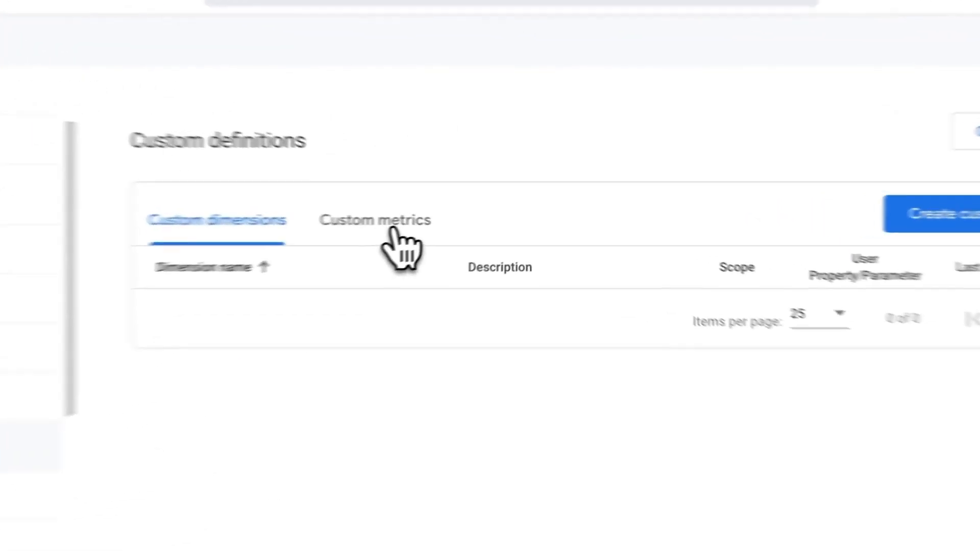
pyautogui.click(816, 275)
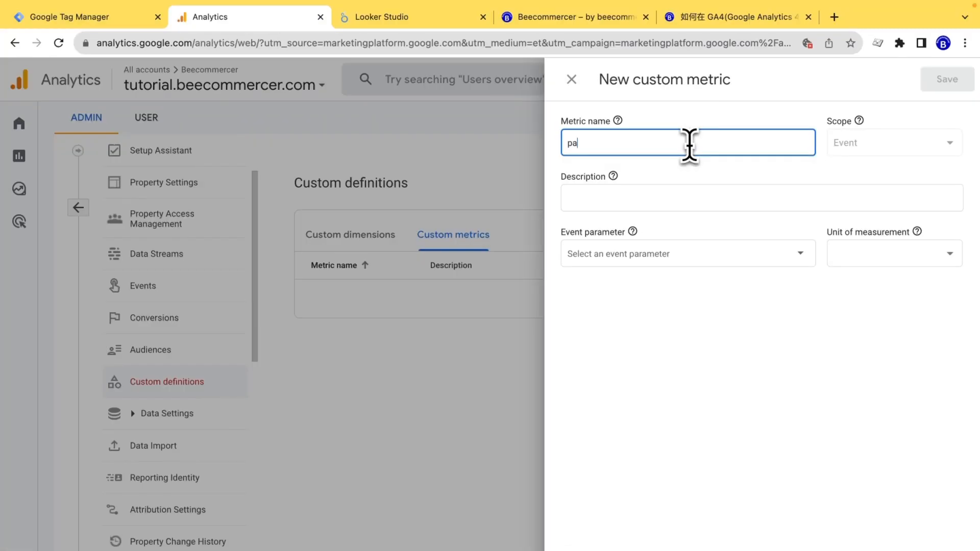
# - Name the metric "page load time", assign the event parameter "loading_time_sec" with Seconds as its unit of measurement, and save it
pyautogui.write('page ')
pyautogui.write('load time')
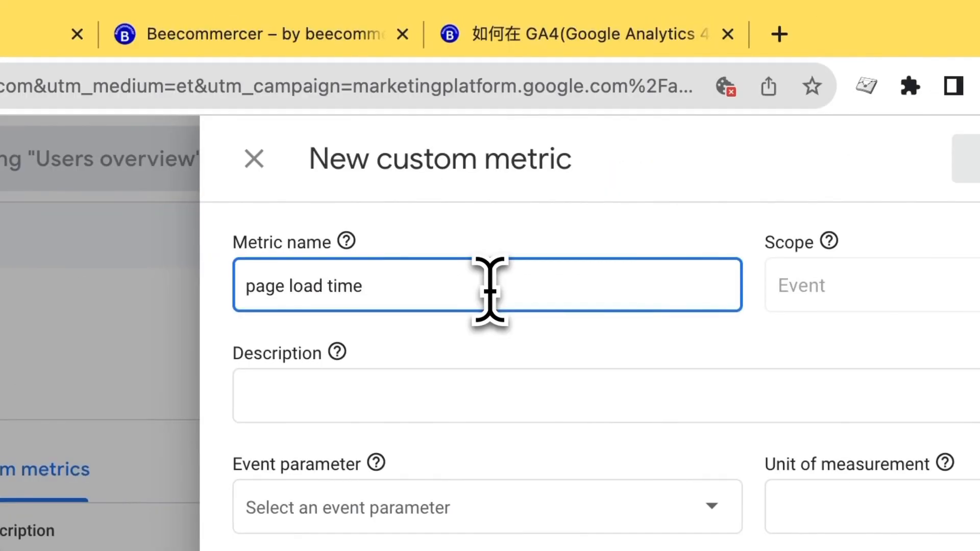
pyautogui.click(454, 507)
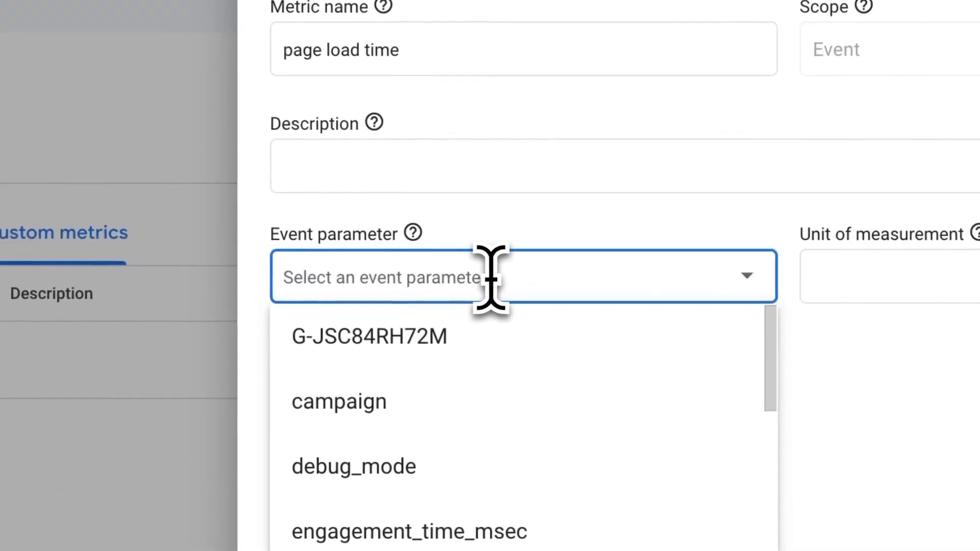
pyautogui.write('loading_time_sec')
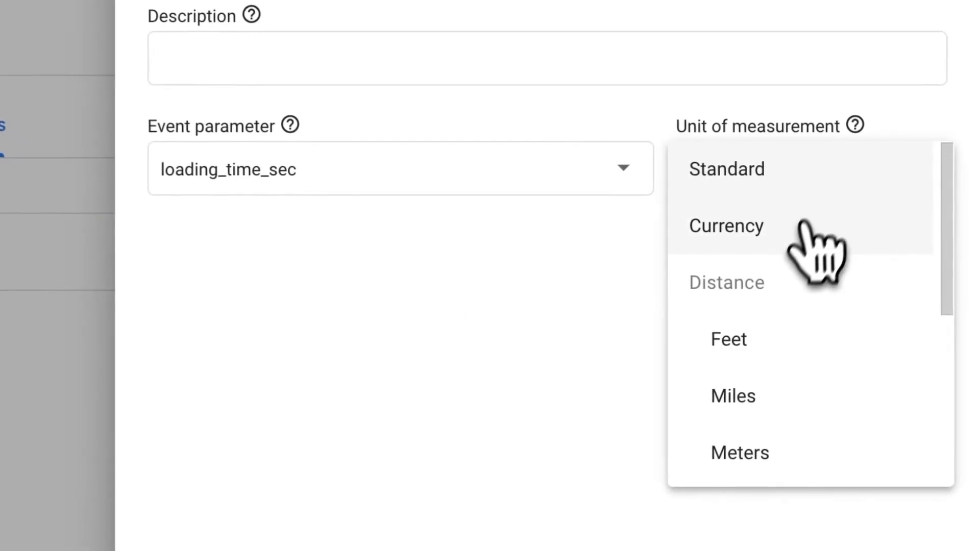
pyautogui.scroll(-3, 875, 367)
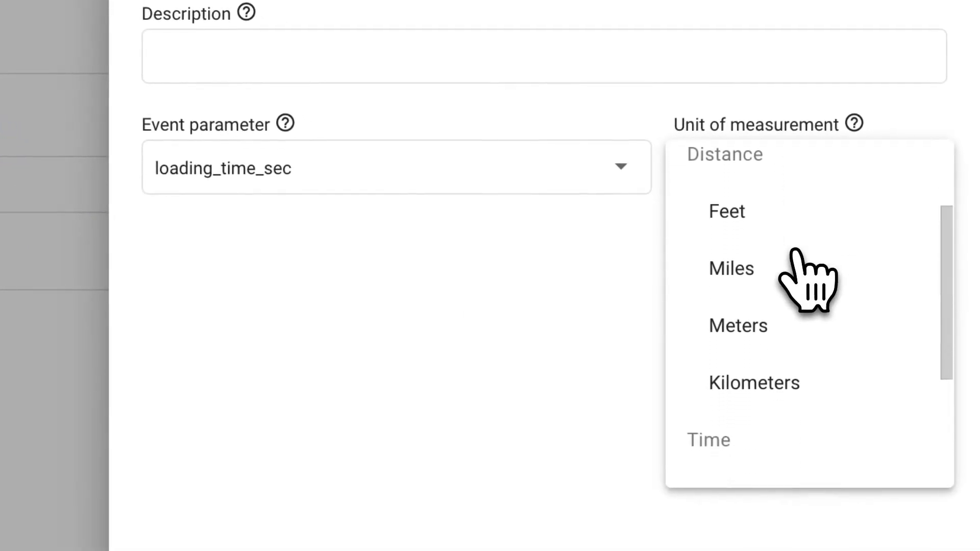
pyautogui.click(745, 480)
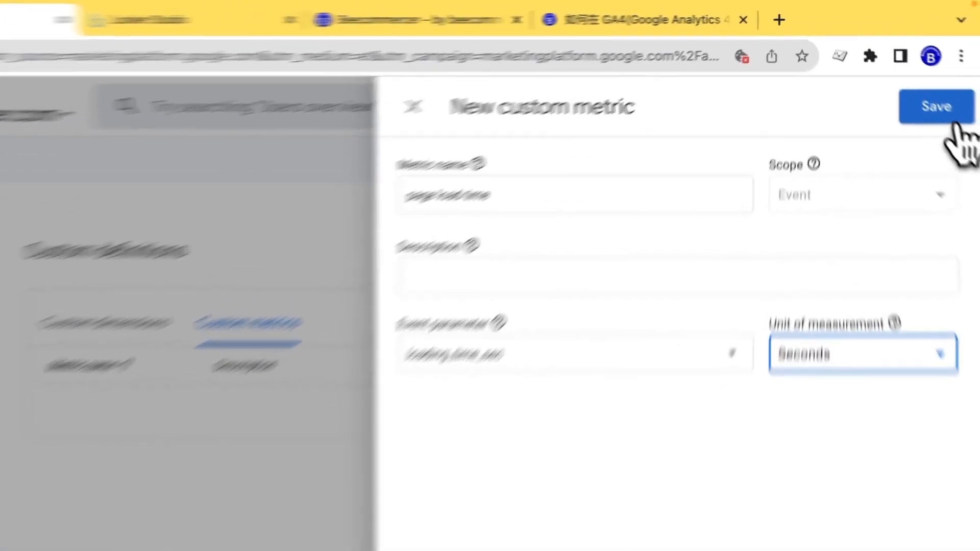
pyautogui.click(947, 79)
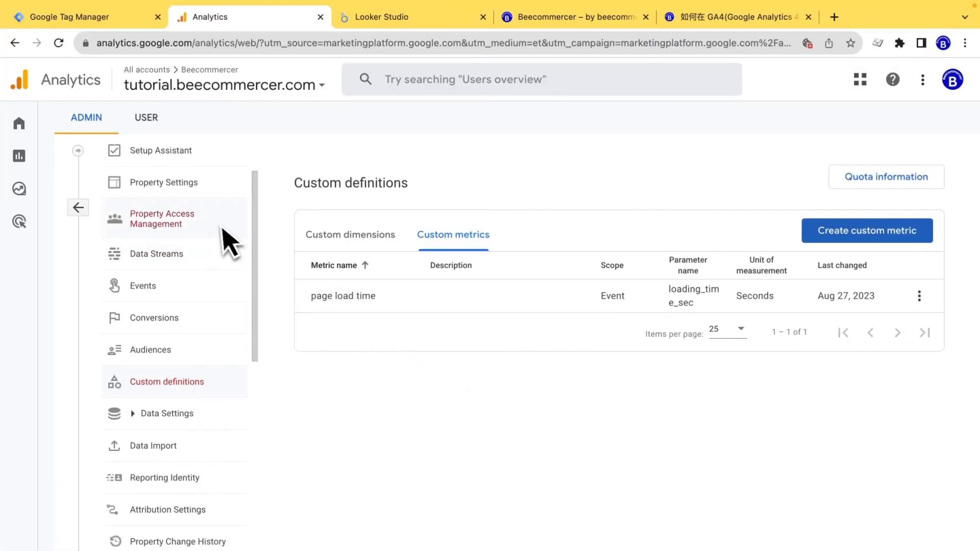
# - Switch to Google Tag Manager, preview the container on the site, check in Tag Assistant which tags fired, and close the preview
pyautogui.click(105, 17)
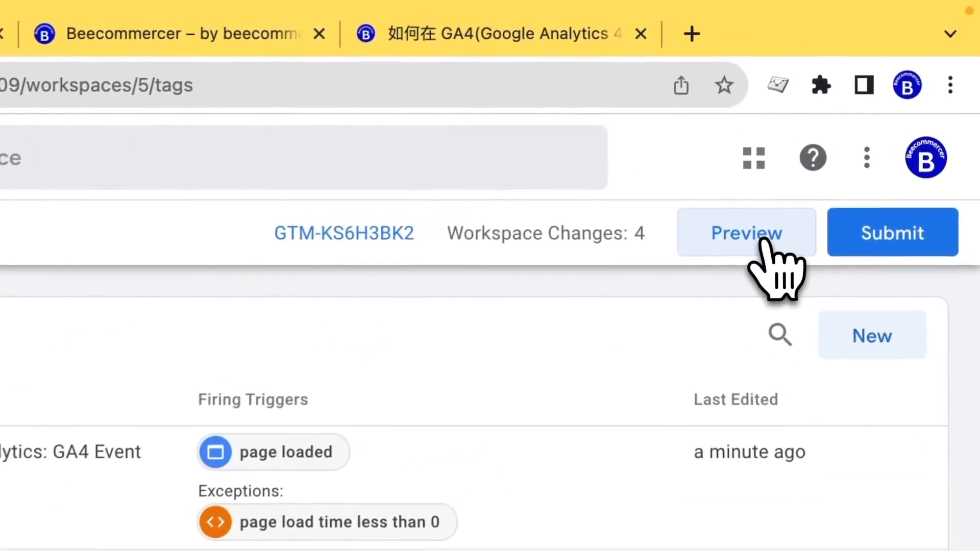
pyautogui.click(866, 119)
pyautogui.click(487, 424)
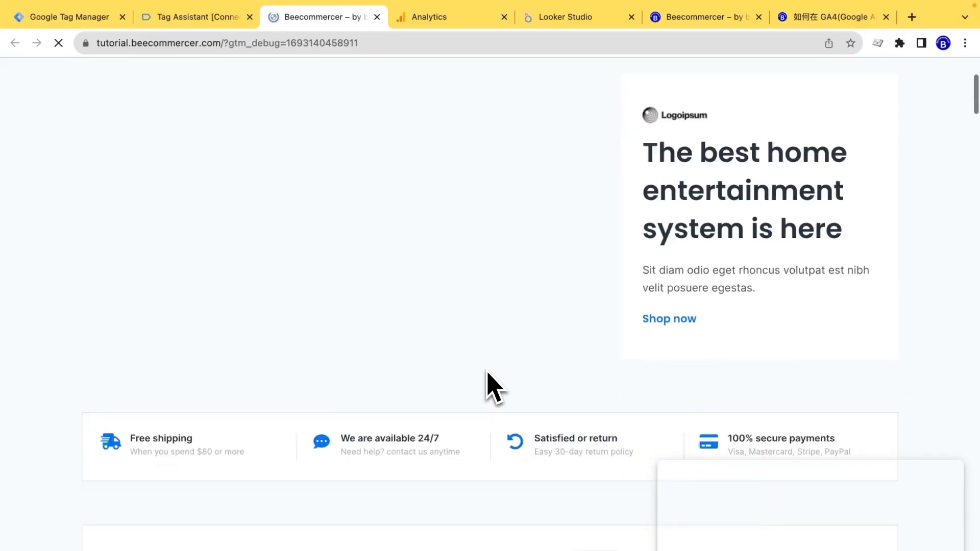
pyautogui.scroll(-12, 487, 387)
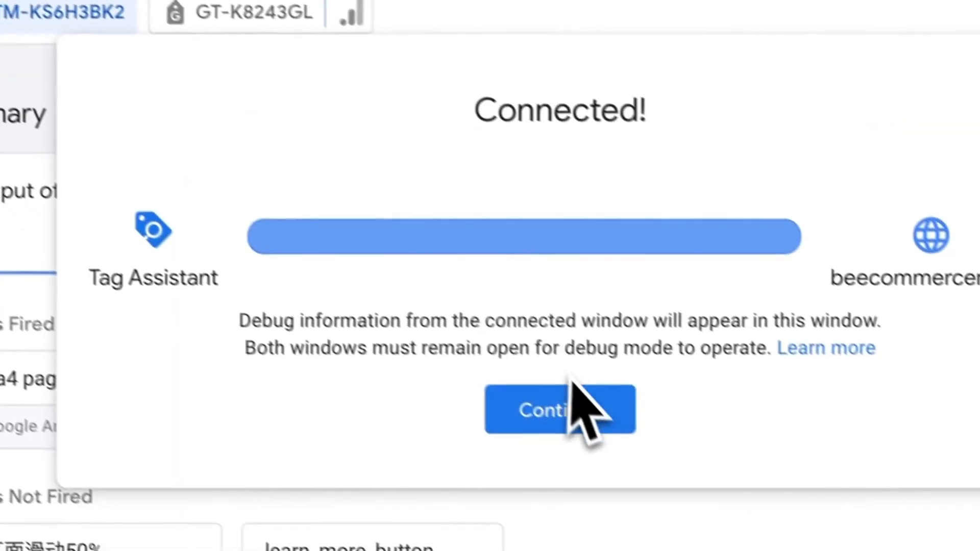
pyautogui.click(566, 403)
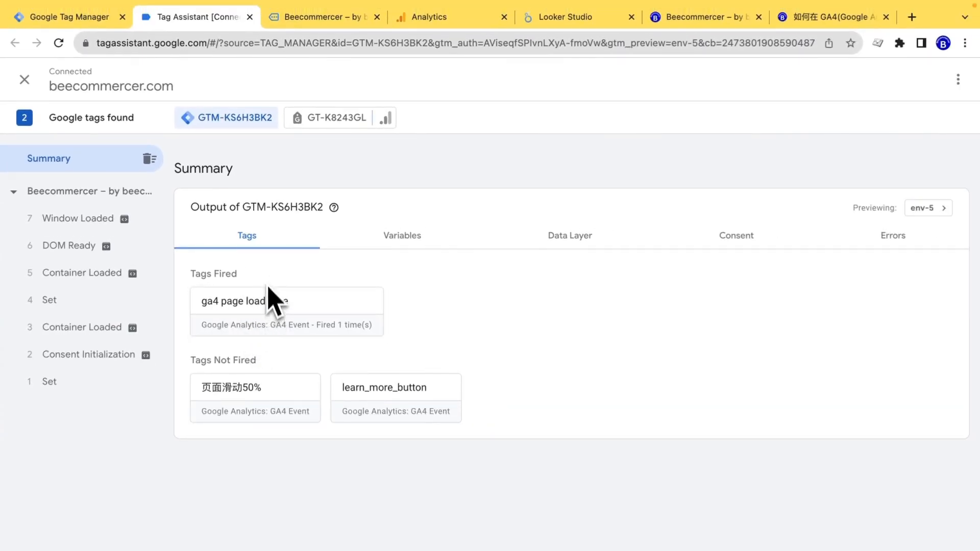
pyautogui.click(249, 16)
pyautogui.click(250, 17)
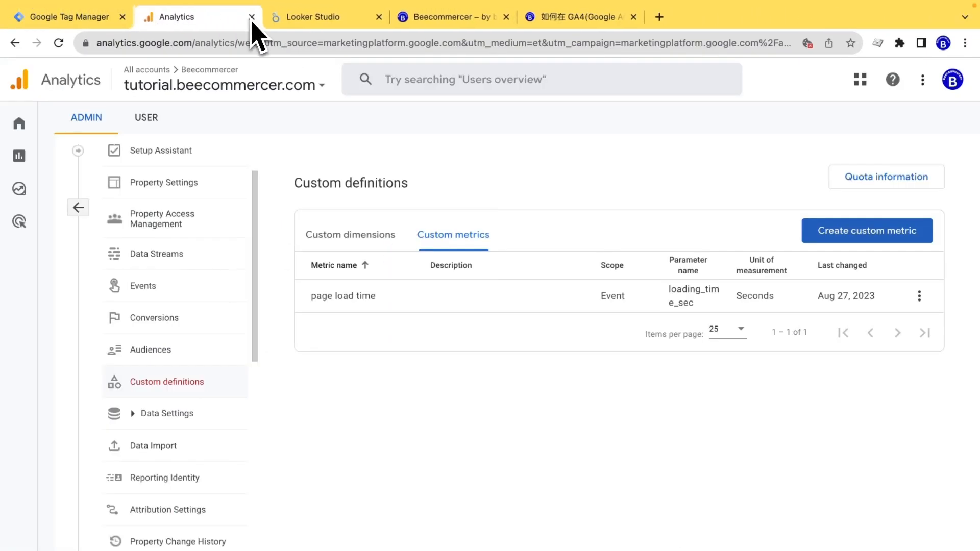
# - Submit and publish the Tag Manager workspace changes without a version name or description
pyautogui.click(115, 17)
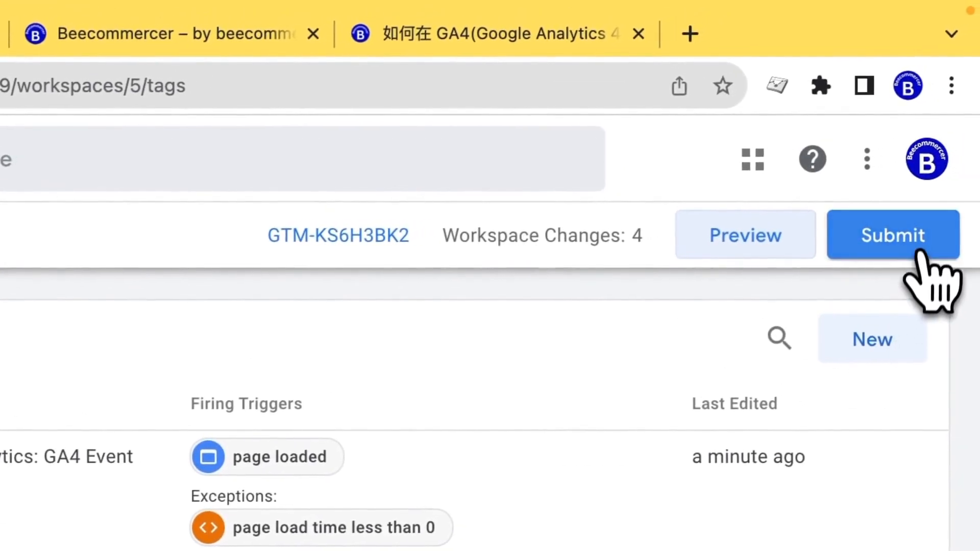
pyautogui.click(939, 206)
pyautogui.click(924, 81)
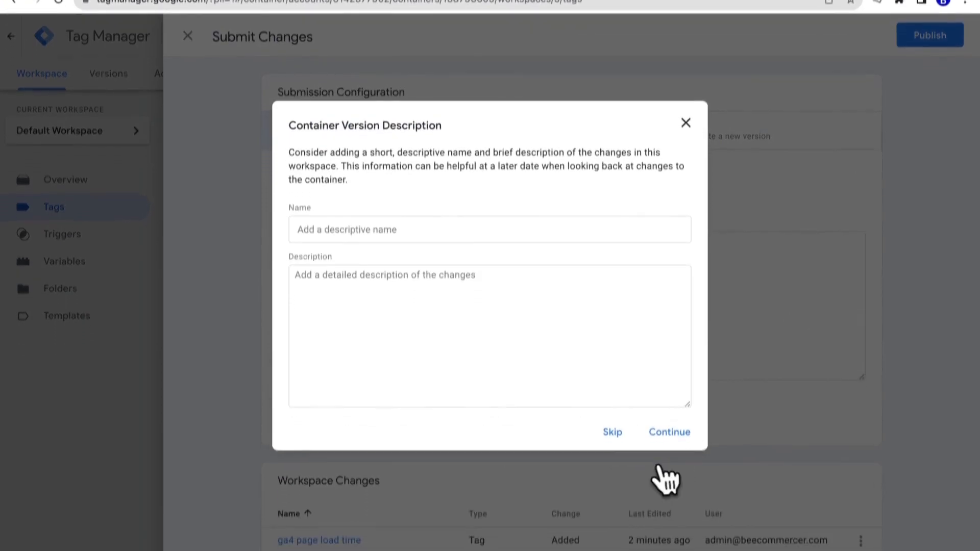
pyautogui.click(668, 418)
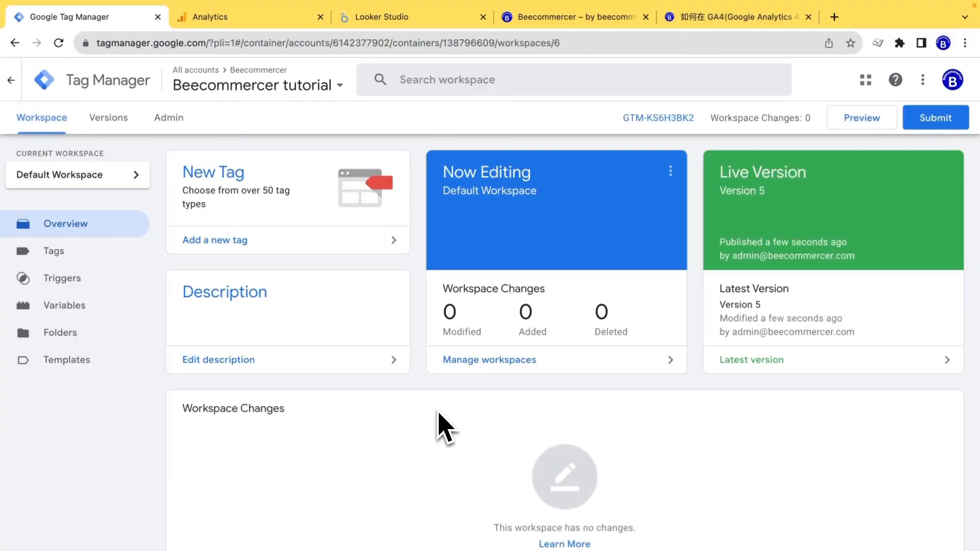
# - Switch to Looker Studio and start creating a new report
pyautogui.click(408, 18)
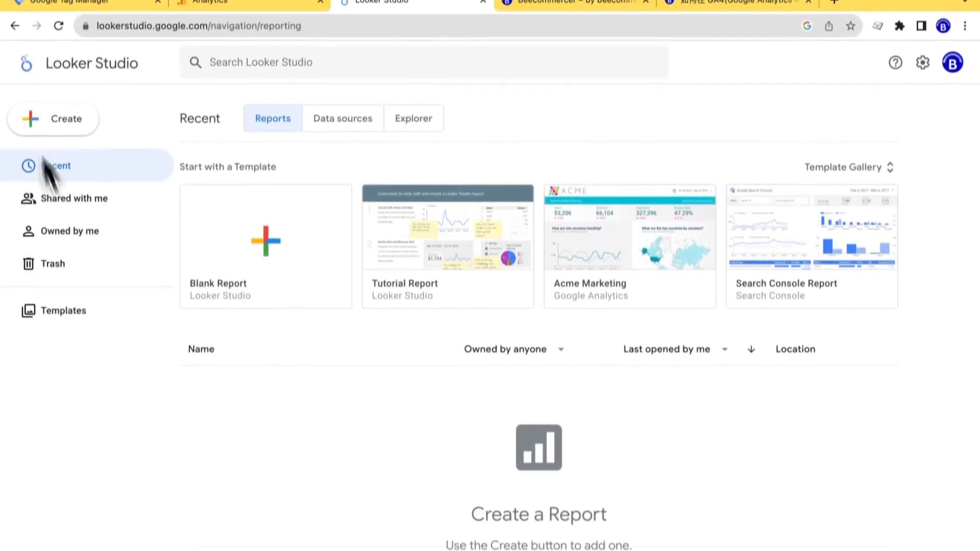
pyautogui.click(73, 139)
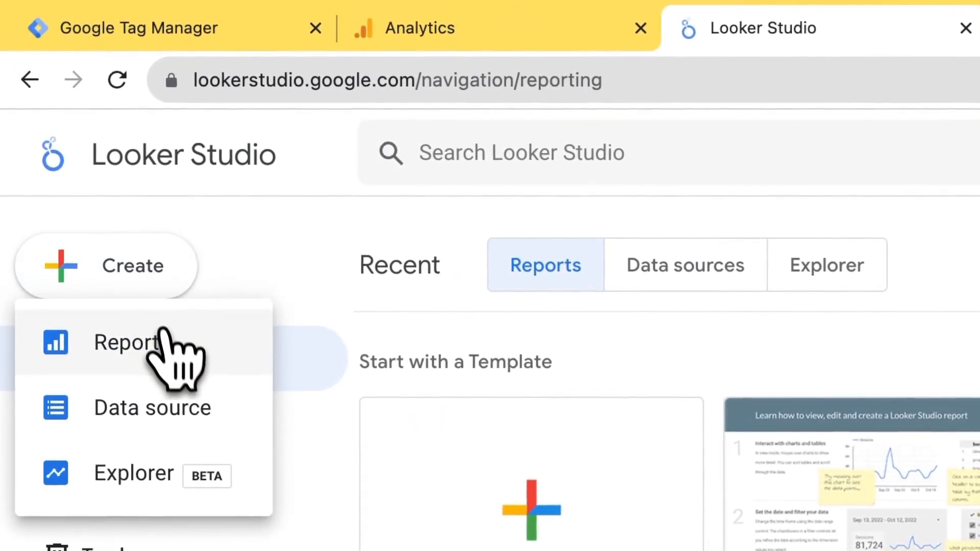
pyautogui.click(156, 351)
# - Set the country to United States in the account setup
pyautogui.click(363, 301)
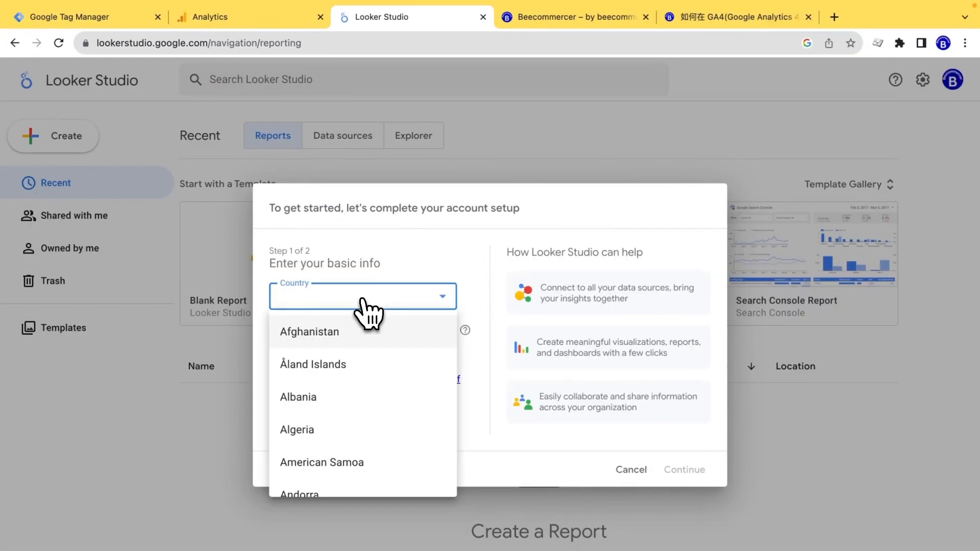
pyautogui.scroll(-1, 373, 422)
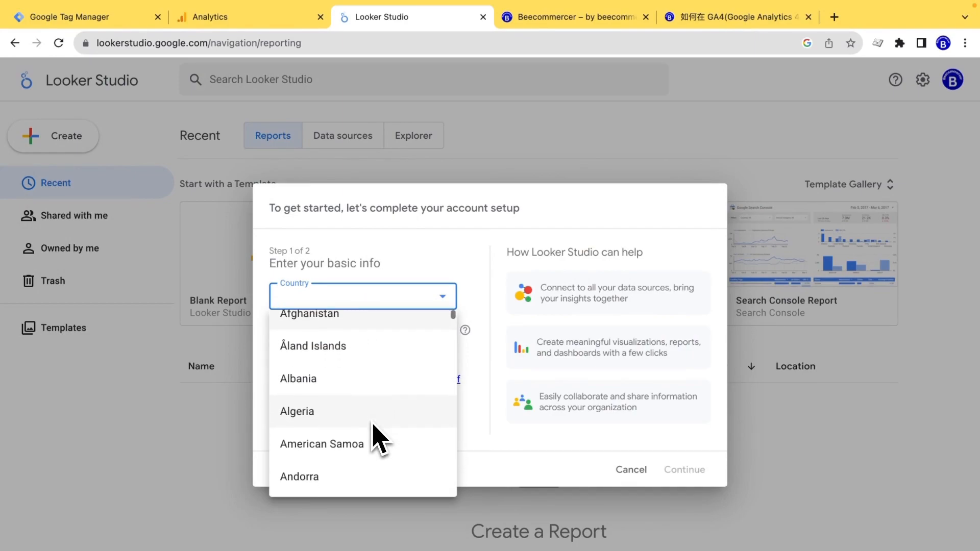
pyautogui.scroll(1, 373, 424)
pyautogui.scroll(-20, 360, 343)
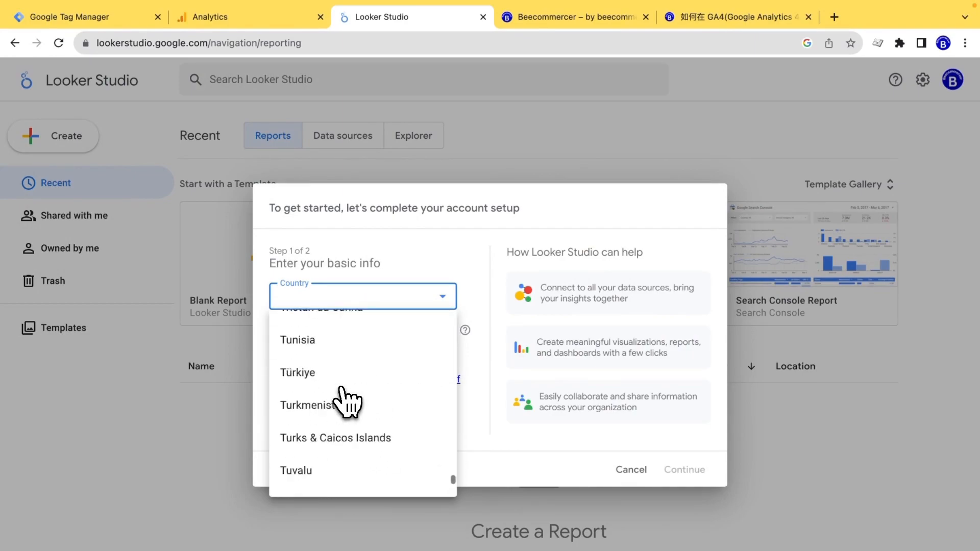
pyautogui.scroll(15, 344, 433)
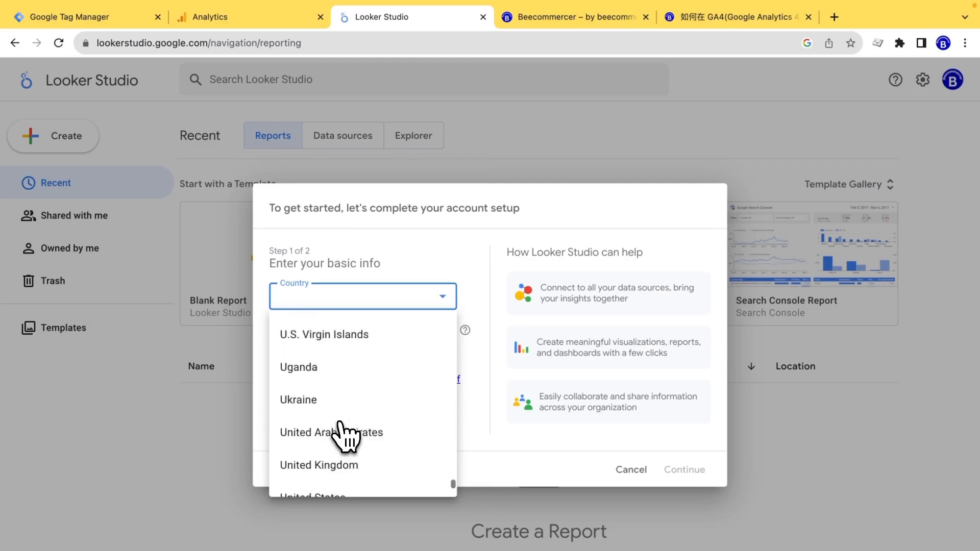
pyautogui.scroll(-2, 342, 431)
pyautogui.scroll(-10, 342, 431)
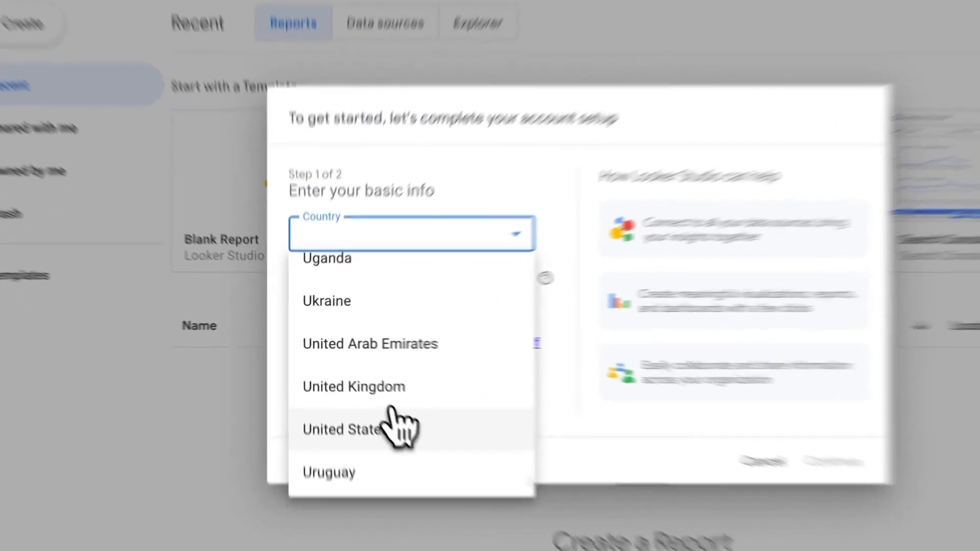
pyautogui.click(393, 413)
# - Complete the account setup with "Beecommercer" as the company, the terms of service accepted, and yes to all email updates
pyautogui.click(382, 289)
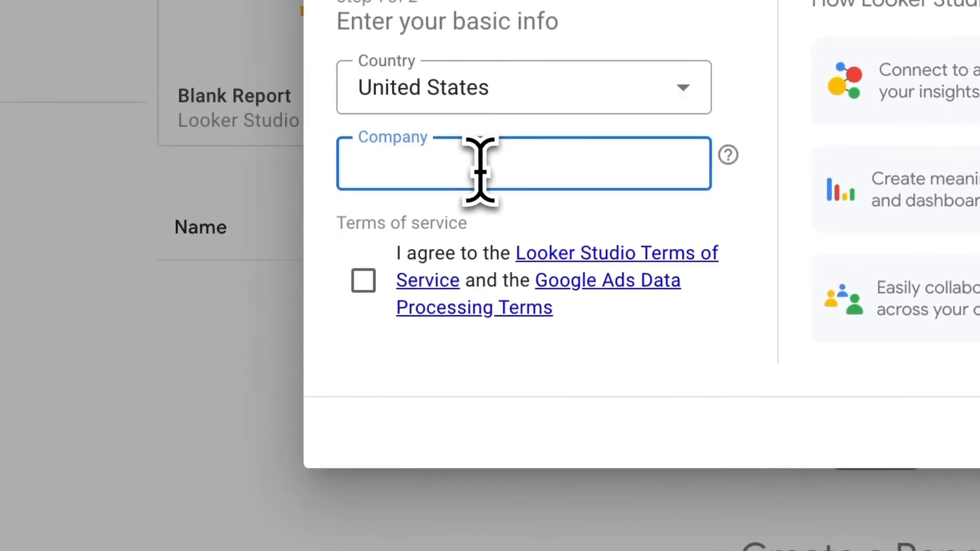
pyautogui.write('Beecomme')
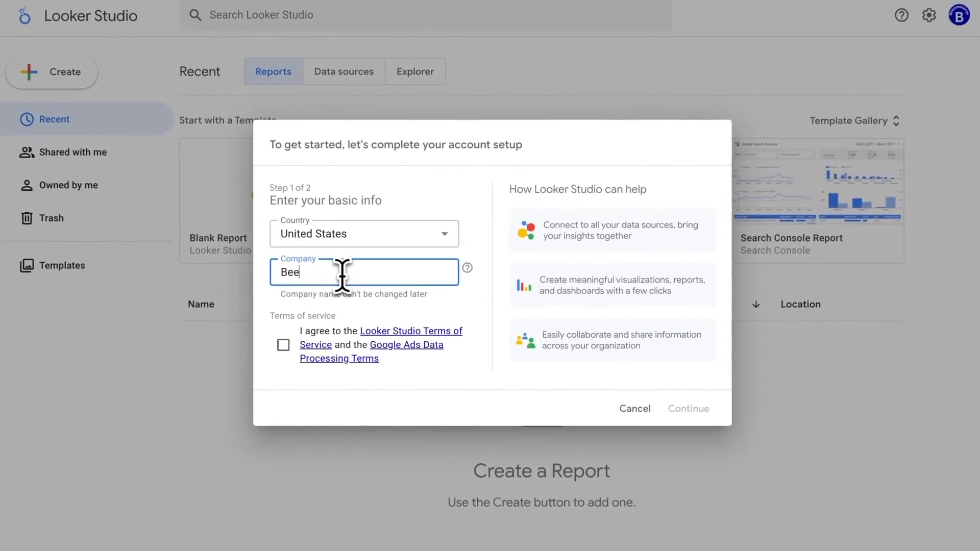
pyautogui.write('rcer')
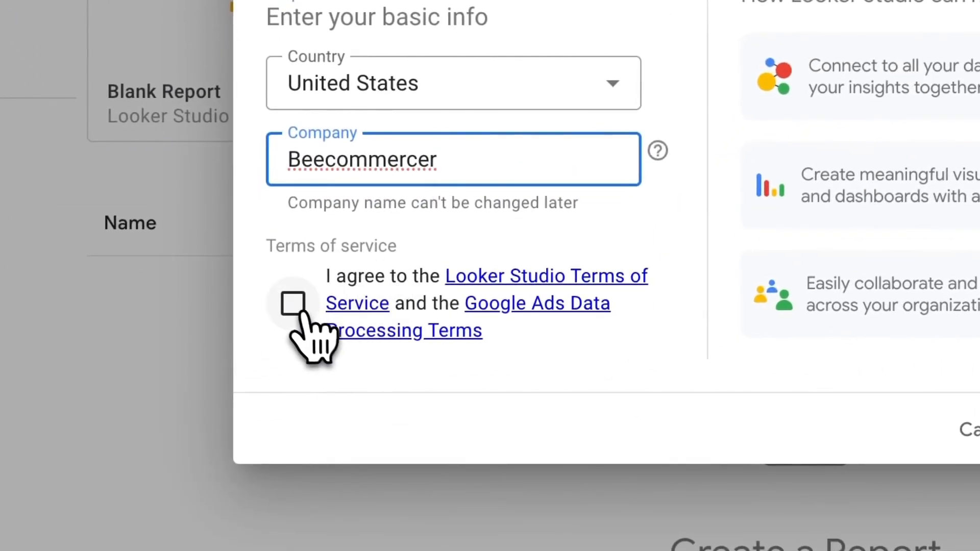
pyautogui.click(303, 312)
pyautogui.click(617, 280)
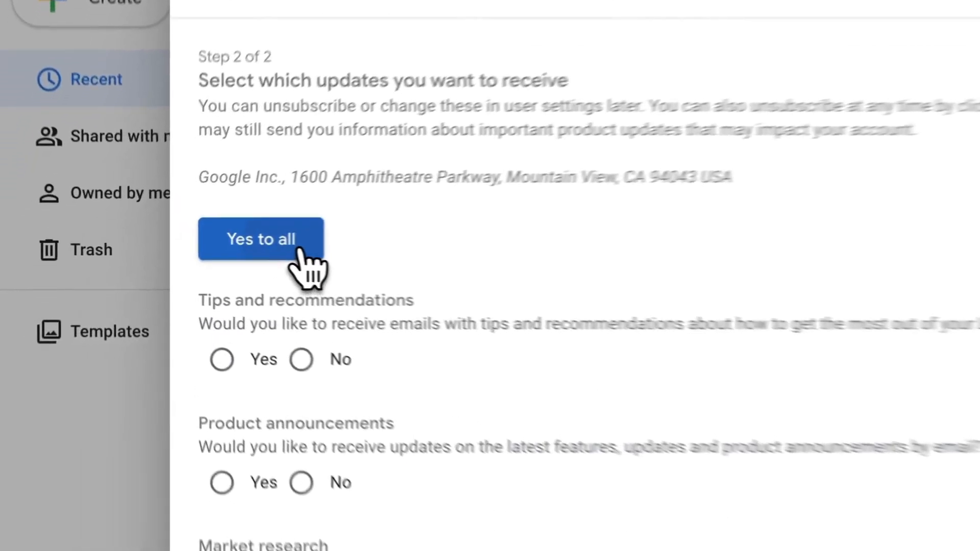
pyautogui.click(173, 282)
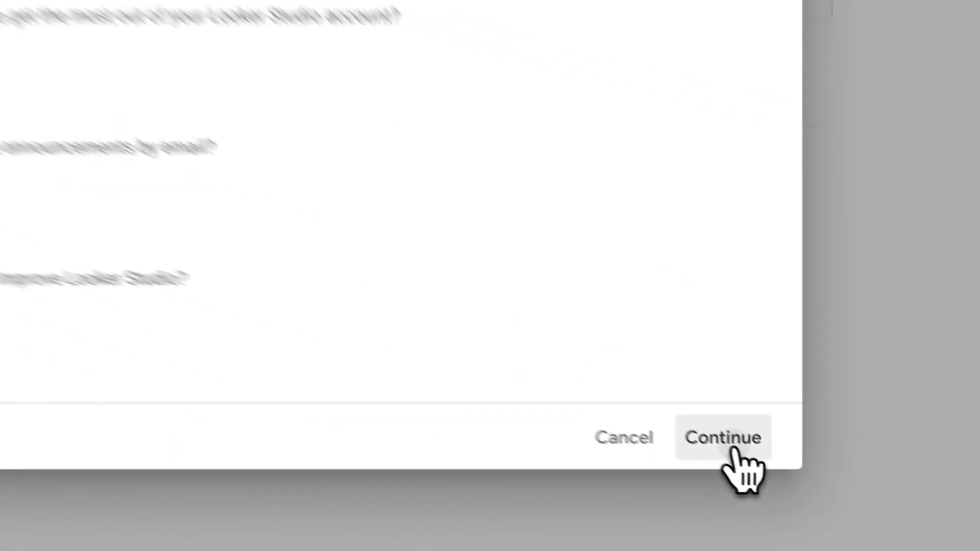
pyautogui.click(729, 439)
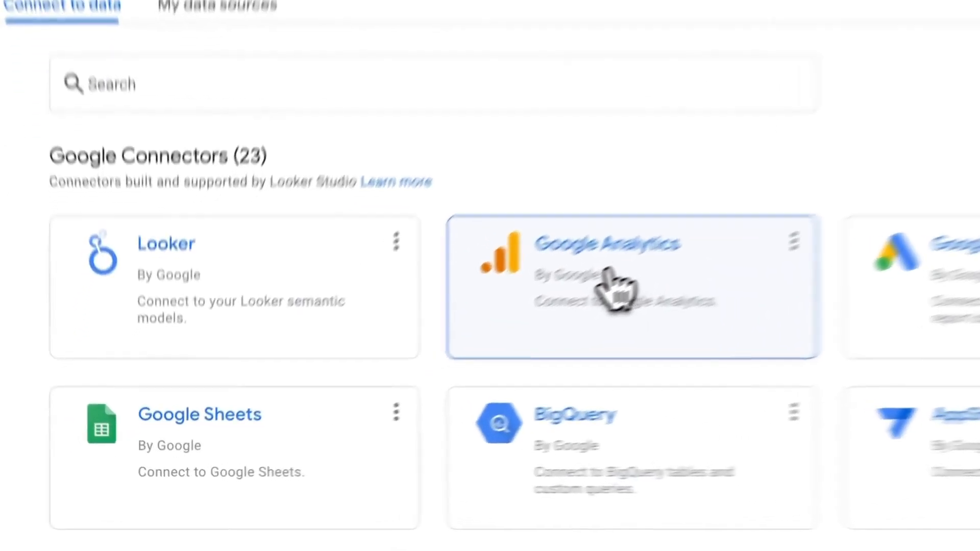
# - Connect the report to Google Analytics, authorize the Google account, and add the Beecommercer account's tutorial.beecommercer.com property as its data source
pyautogui.click(393, 365)
pyautogui.click(217, 276)
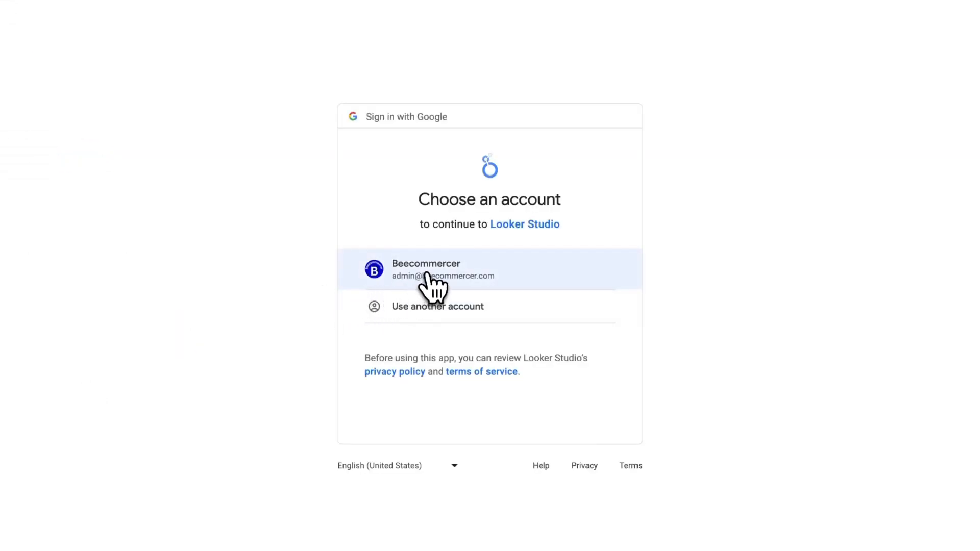
pyautogui.click(427, 278)
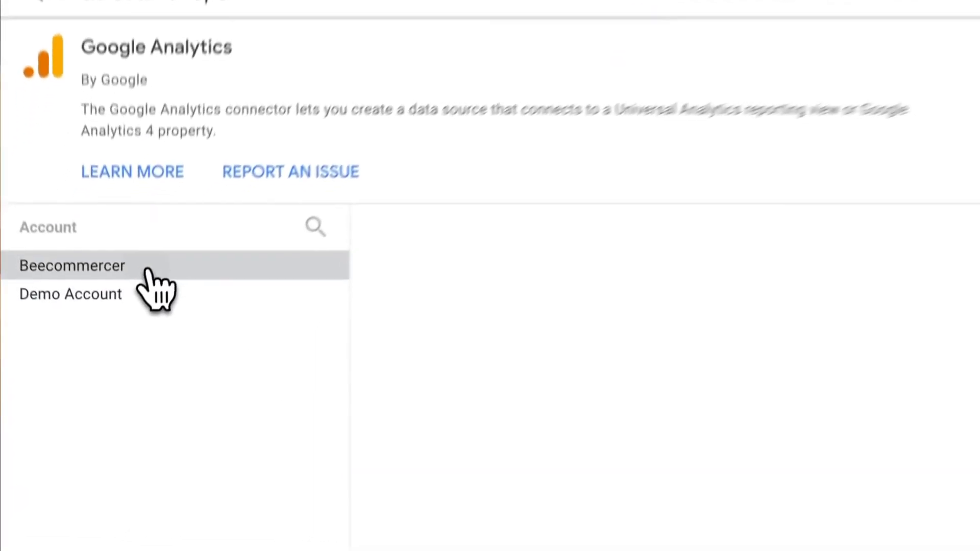
pyautogui.click(87, 317)
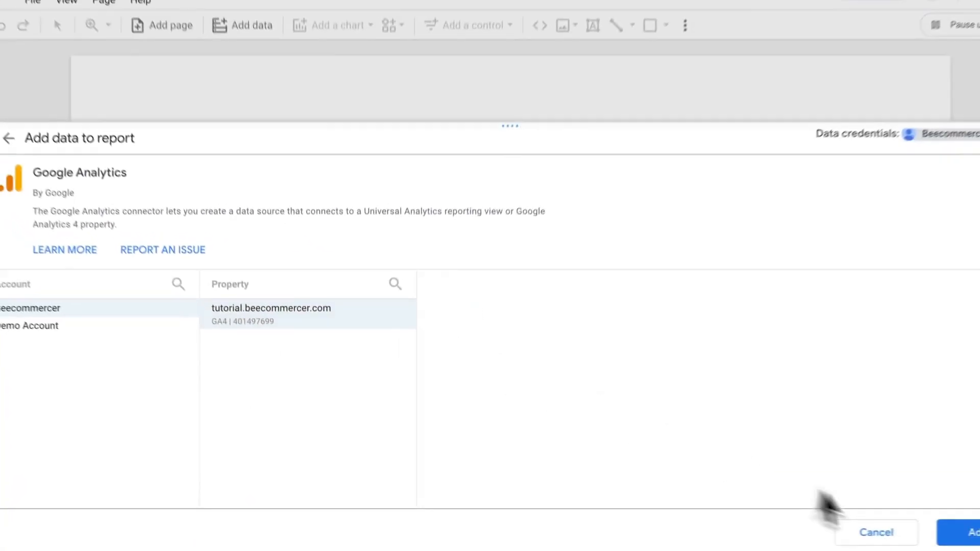
pyautogui.click(926, 528)
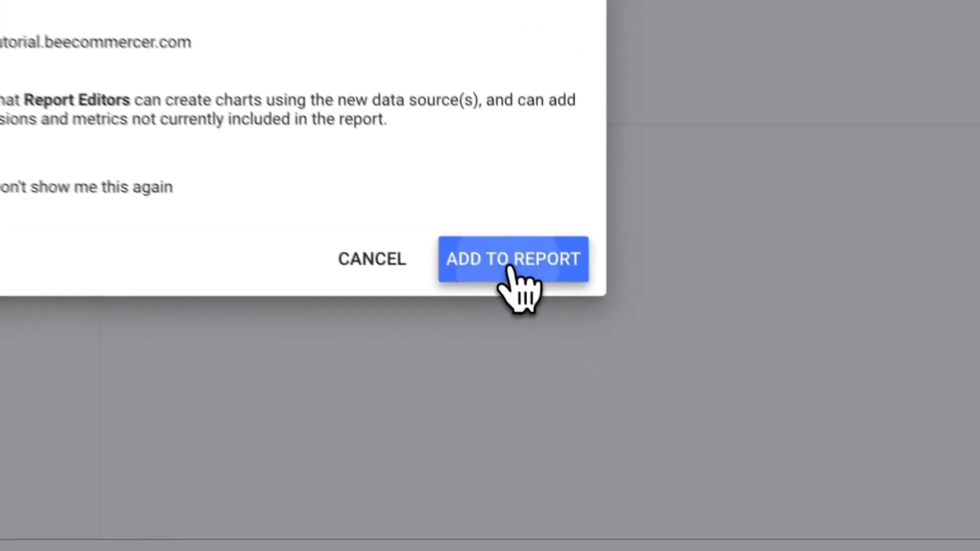
pyautogui.click(627, 357)
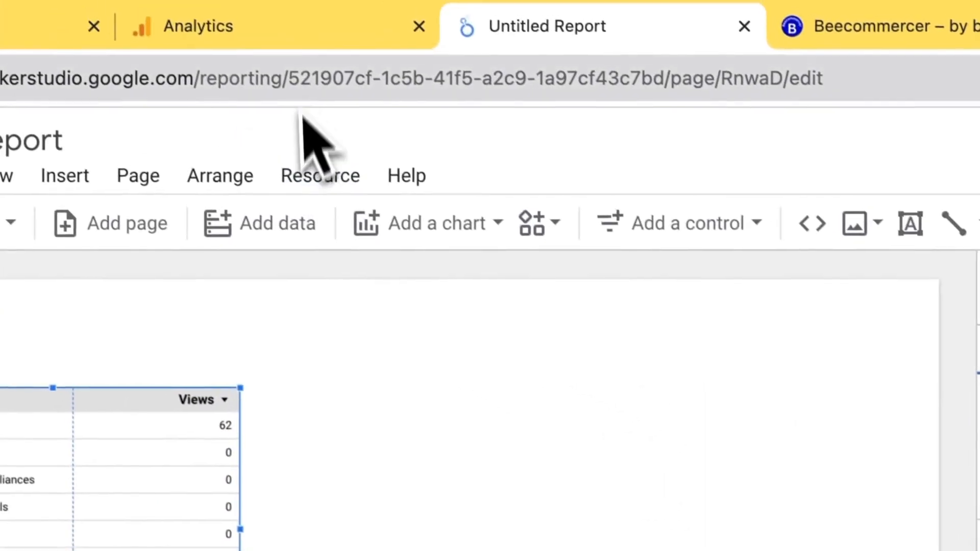
# - Replace the table's dimension with Page path and enlarge the table to about twice its width
pyautogui.click(321, 48)
pyautogui.click(616, 43)
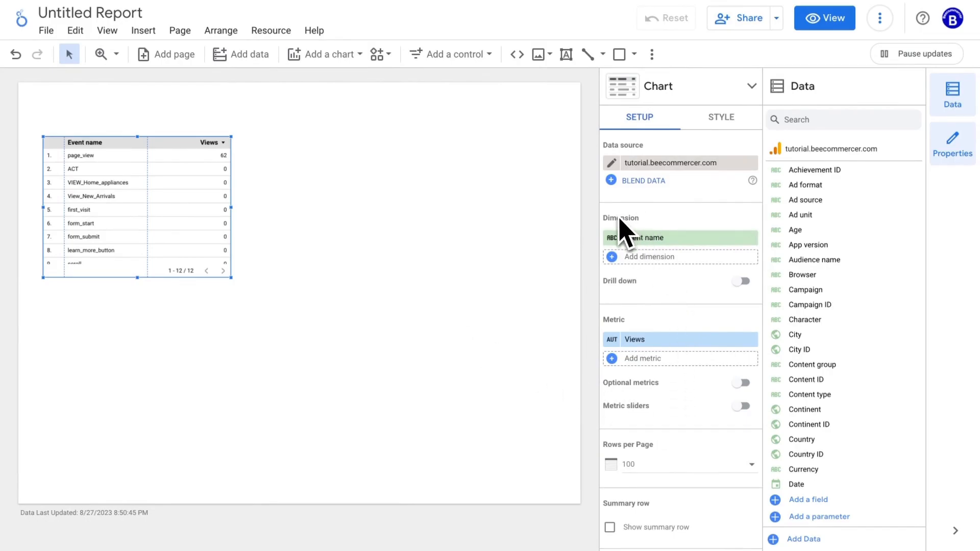
pyautogui.click(632, 237)
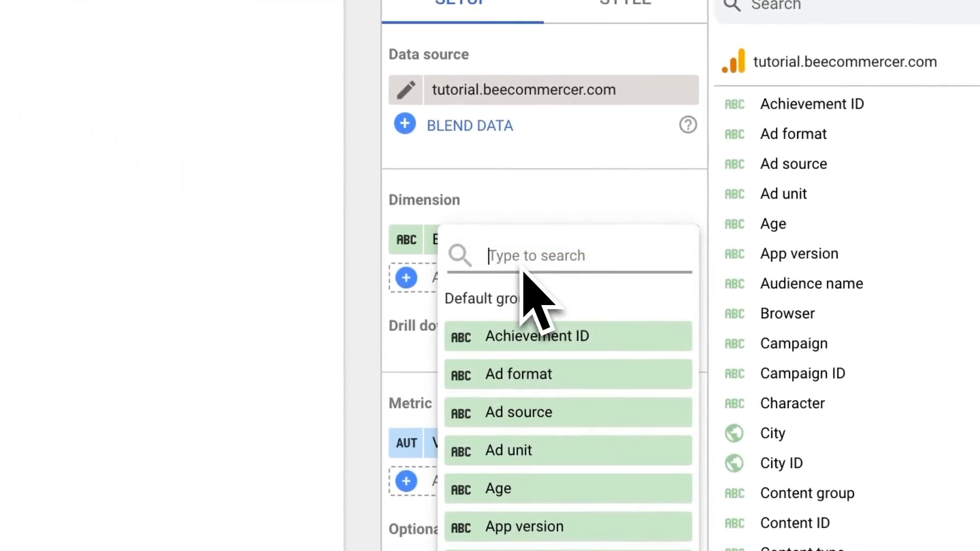
pyautogui.write('pag')
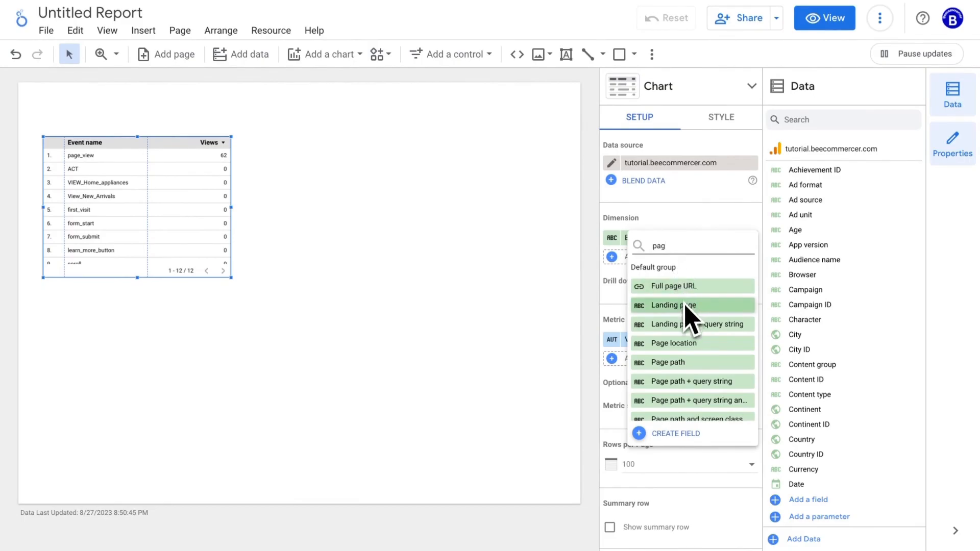
pyautogui.click(690, 362)
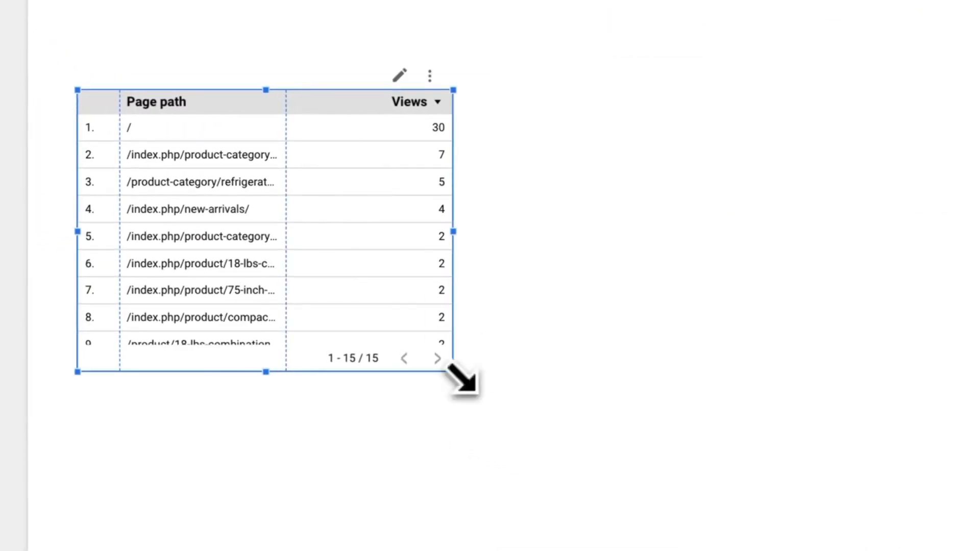
pyautogui.moveTo(453, 372); pyautogui.dragTo(799, 470)
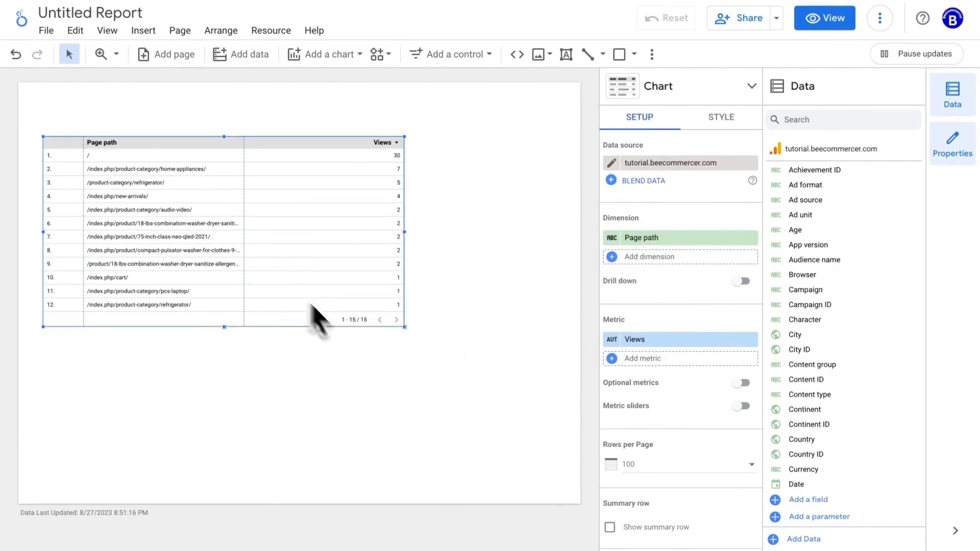
# - Add Average page load time to the table as a second metric alongside Views
pyautogui.click(662, 360)
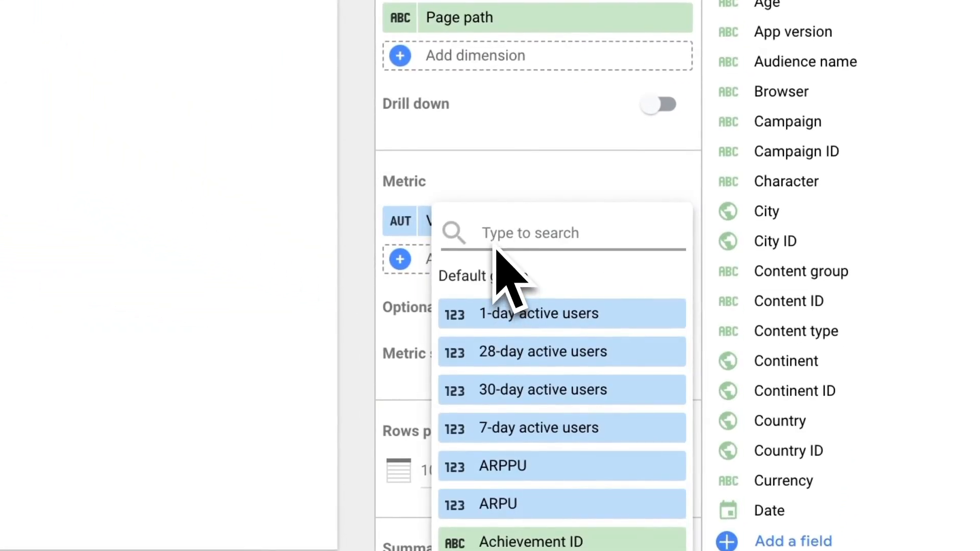
pyautogui.write('page')
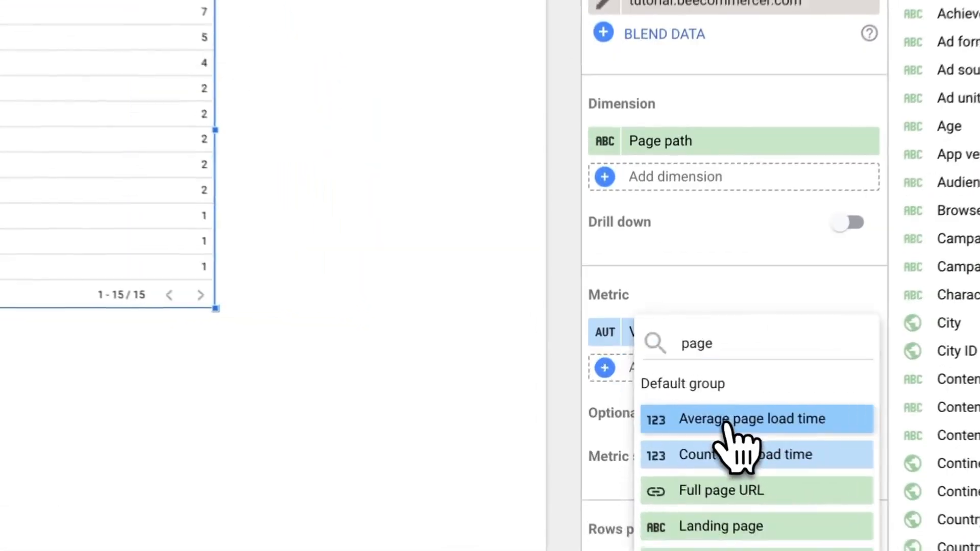
pyautogui.click(679, 386)
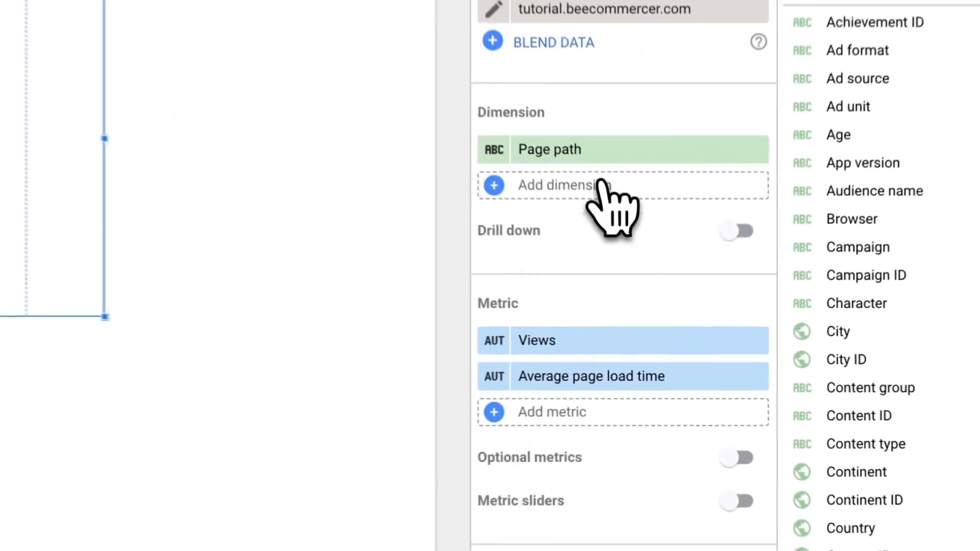
pyautogui.click(667, 256)
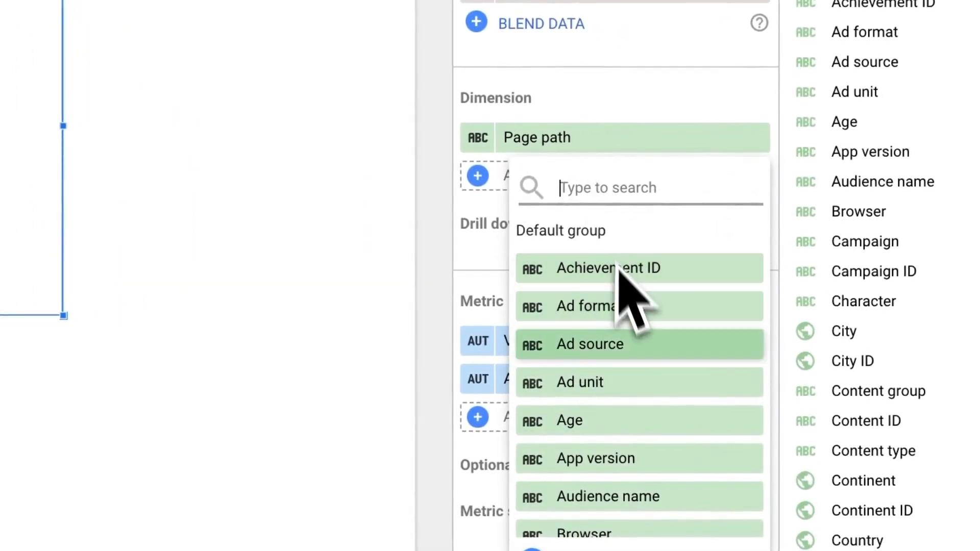
pyautogui.click(307, 263)
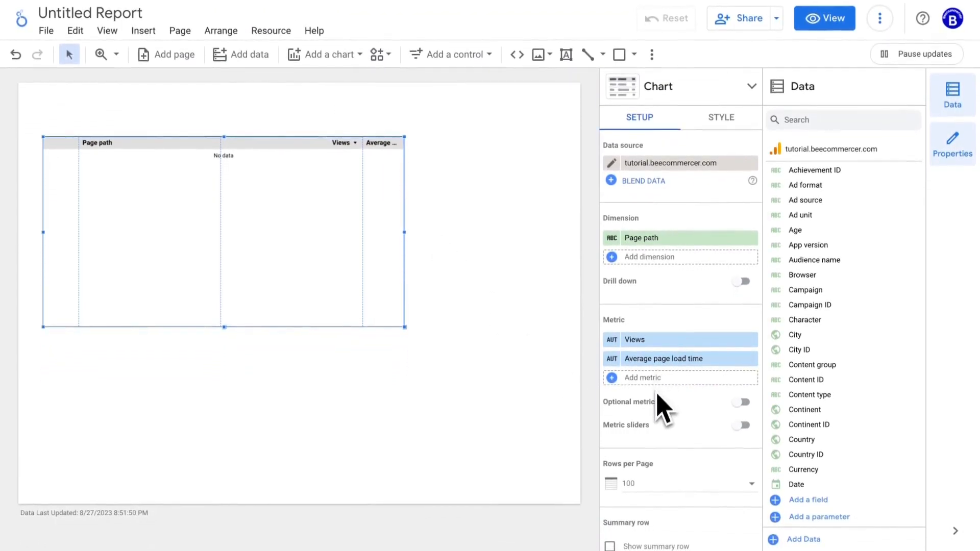
# - Move the table slightly to the right on the report page
pyautogui.scroll(-1, 657, 418)
pyautogui.scroll(2, 657, 419)
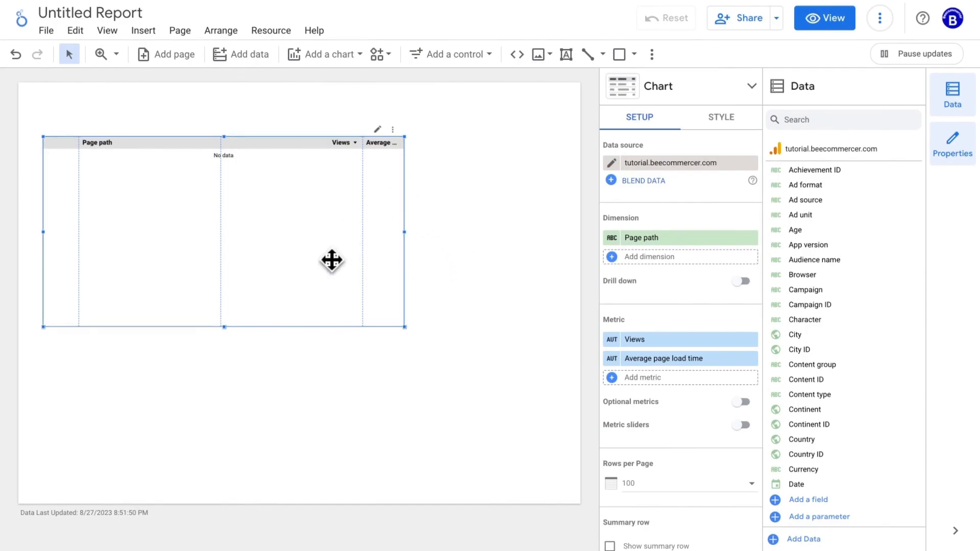
pyautogui.moveTo(332, 260); pyautogui.dragTo(349, 261)
# - Set the table's primary sort field to Average page load time
pyautogui.scroll(-3, 682, 405)
pyautogui.scroll(-3, 683, 406)
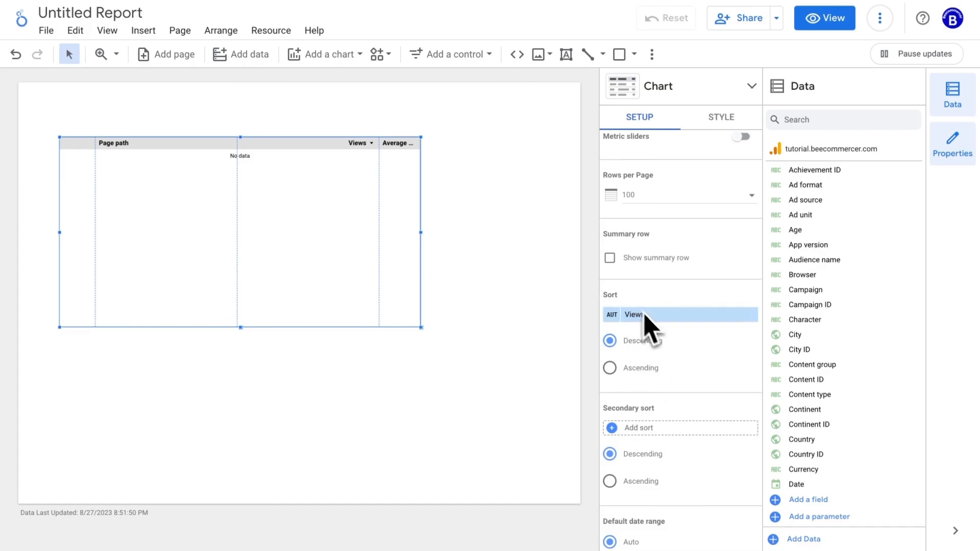
pyautogui.scroll(1, 653, 332)
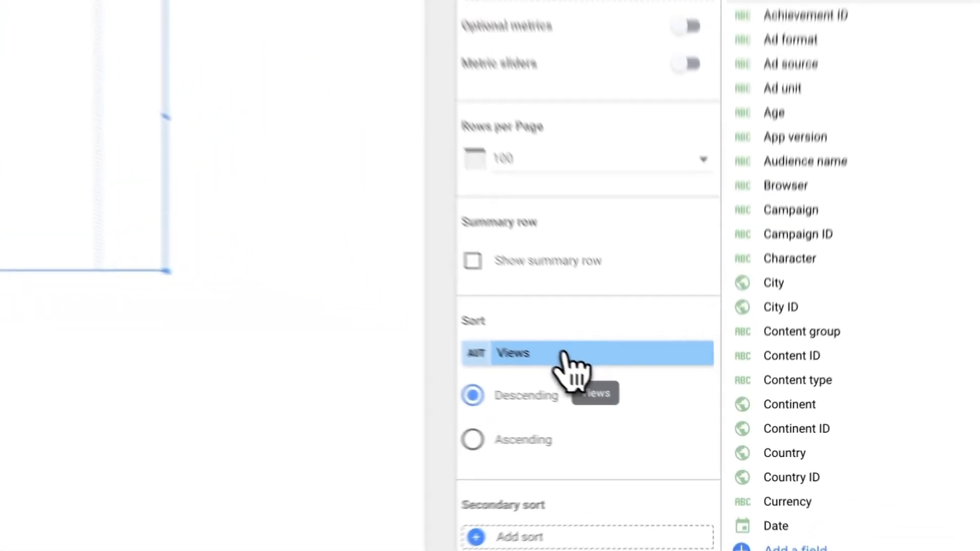
pyautogui.click(657, 377)
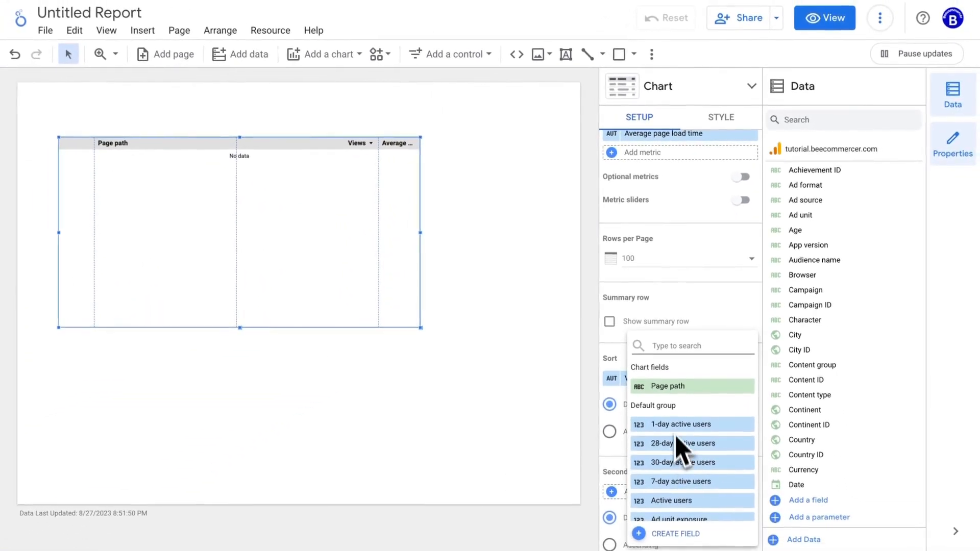
pyautogui.scroll(-5, 692, 485)
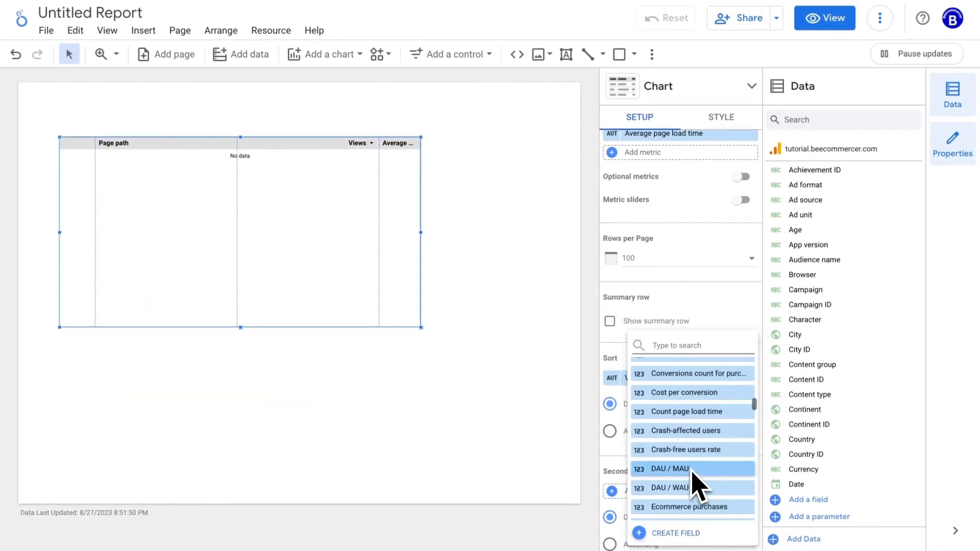
pyautogui.scroll(3, 692, 485)
pyautogui.write('pag')
pyautogui.click(714, 461)
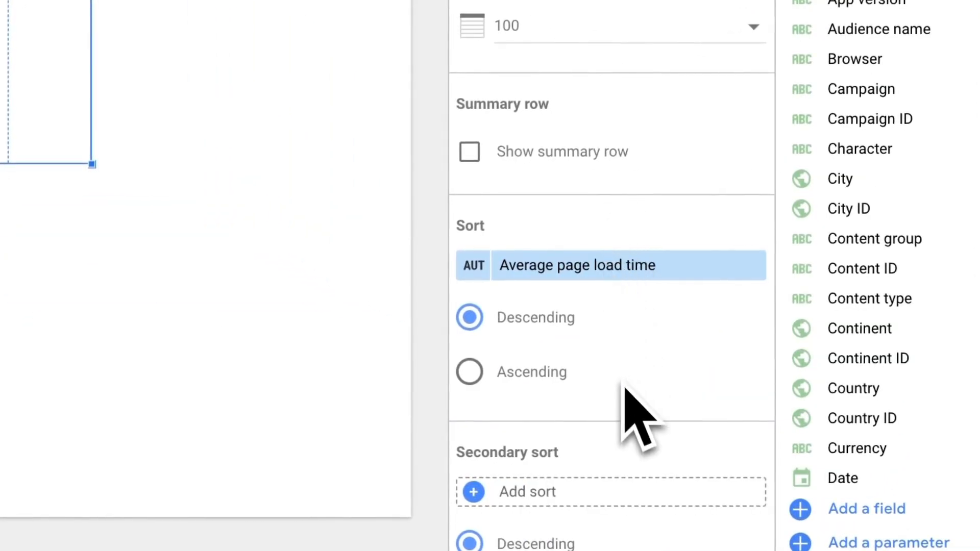
pyautogui.click(593, 271)
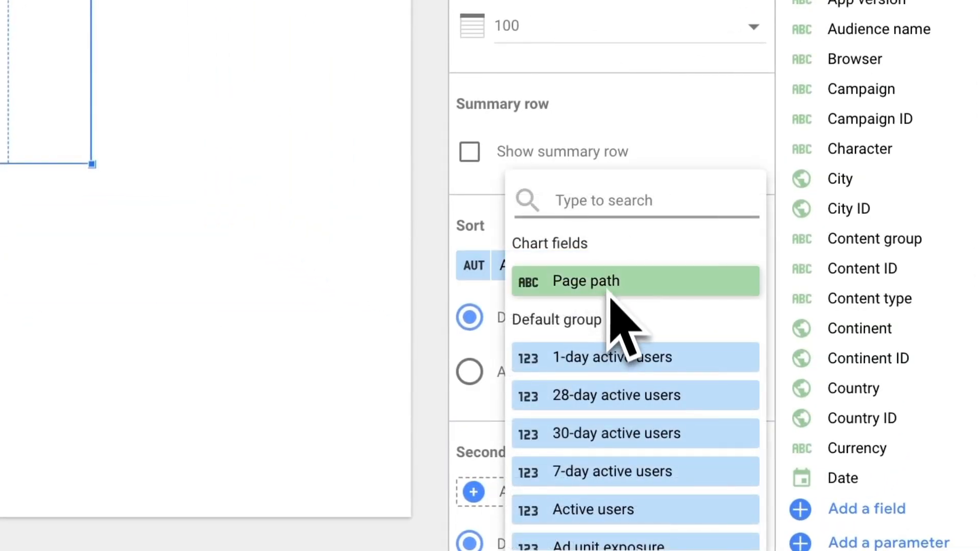
# - Switch the table's default date range to Custom, keeping Last 28 days (exclude today)
pyautogui.scroll(-5, 619, 332)
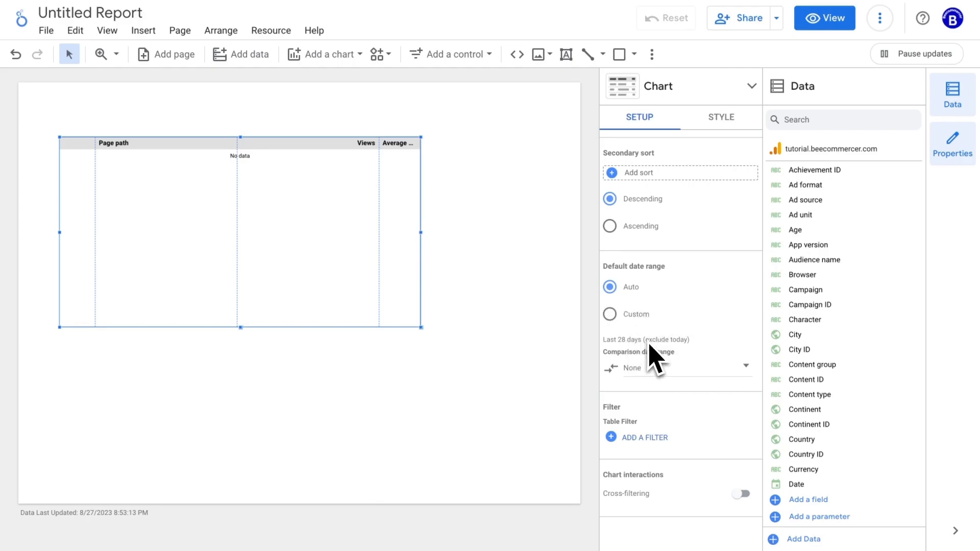
pyautogui.click(610, 314)
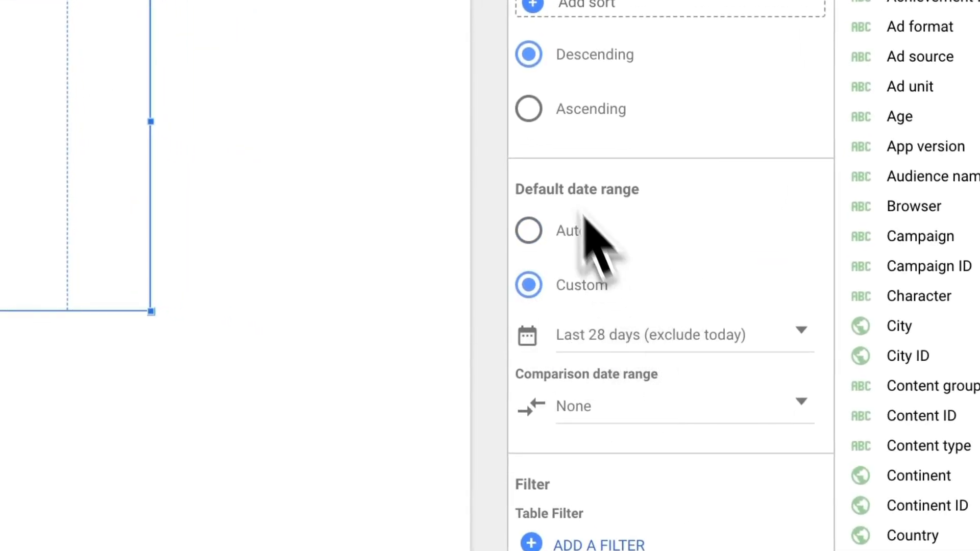
pyautogui.click(681, 421)
pyautogui.click(313, 117)
pyautogui.scroll(-1, 665, 480)
pyautogui.scroll(2, 428, 341)
pyautogui.scroll(-2, 428, 341)
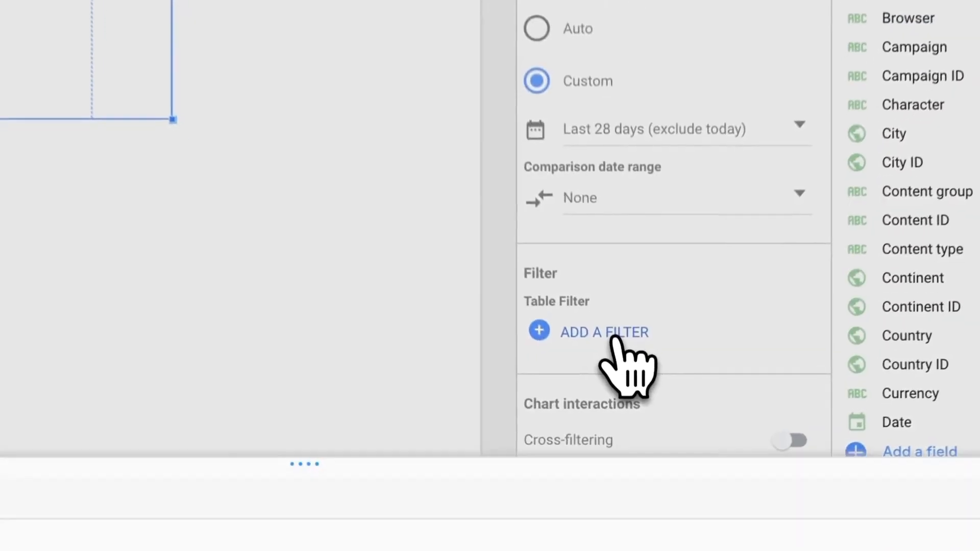
# - Start a new table filter and name it "page load time"
pyautogui.click(648, 437)
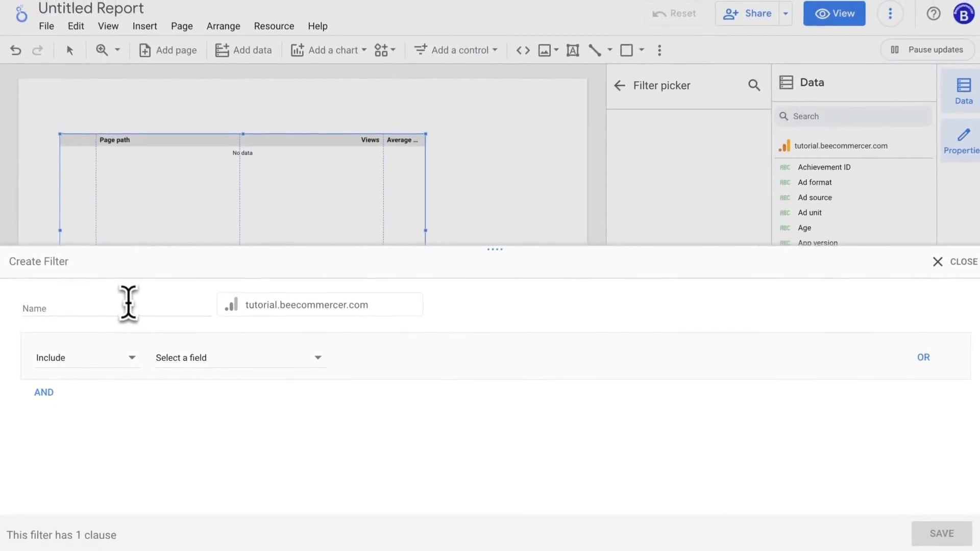
pyautogui.click(126, 306)
pyautogui.write('page load time')
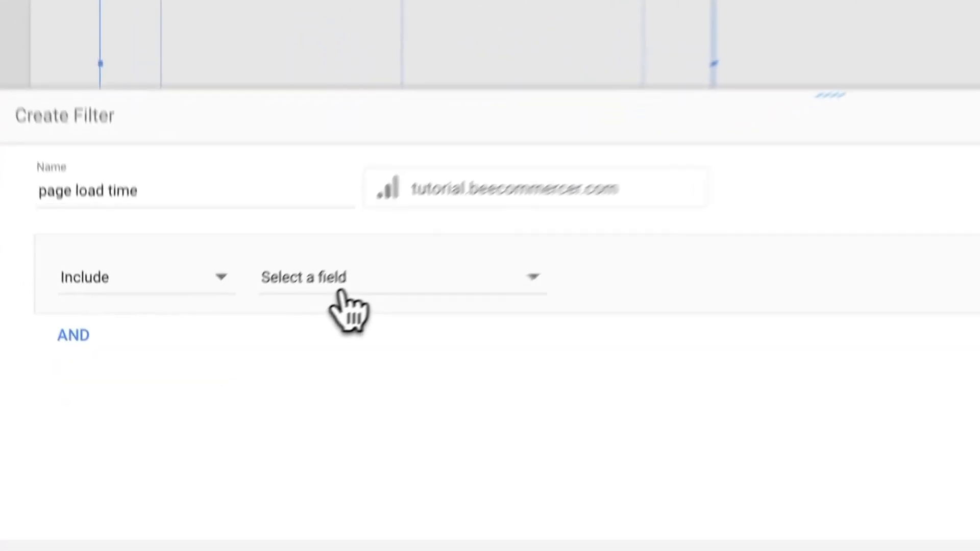
# - Define the filter to include Event name equal to page_load_time and save it
pyautogui.click(194, 364)
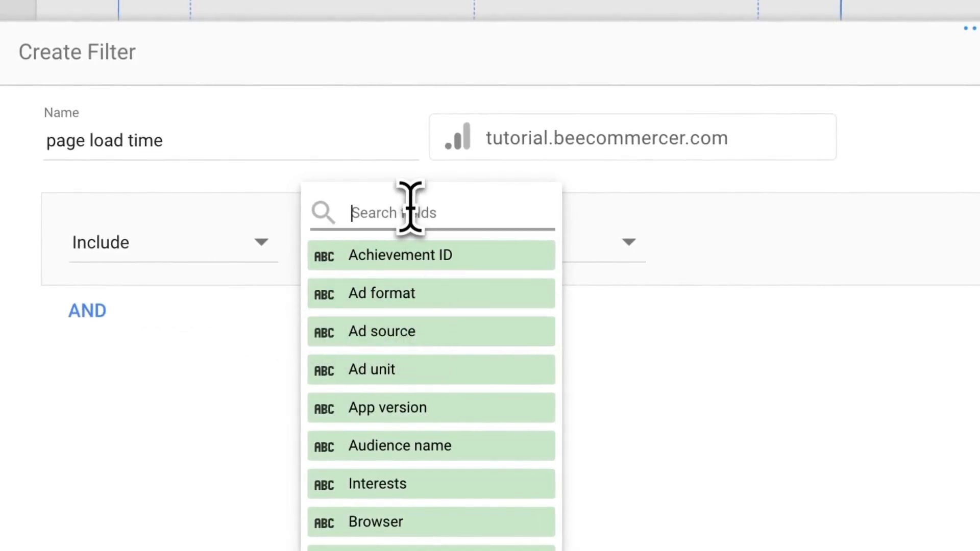
pyautogui.write('eve')
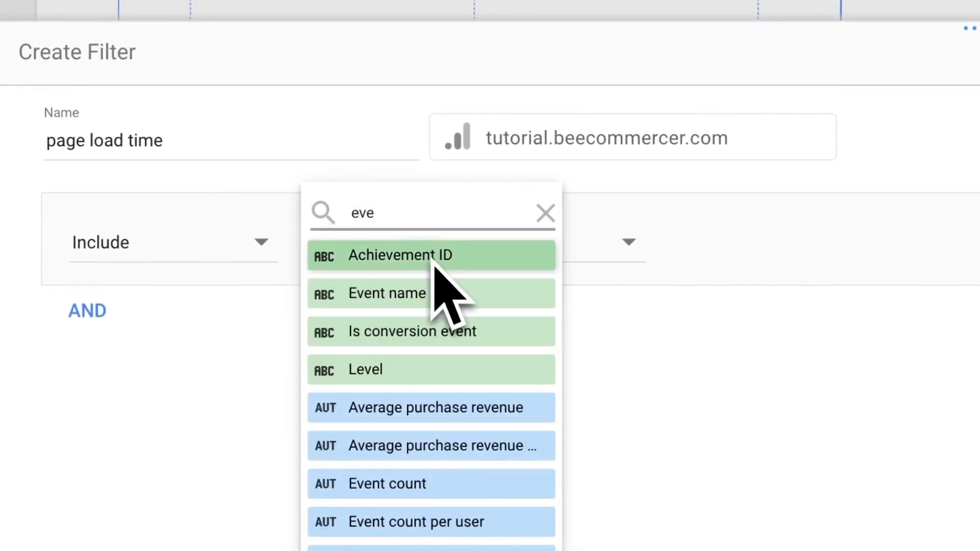
pyautogui.click(438, 290)
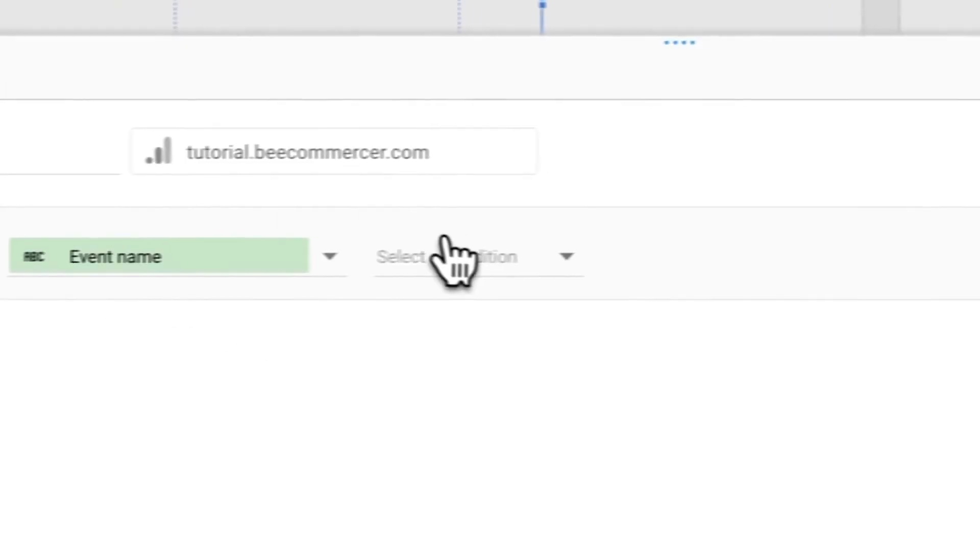
pyautogui.click(444, 239)
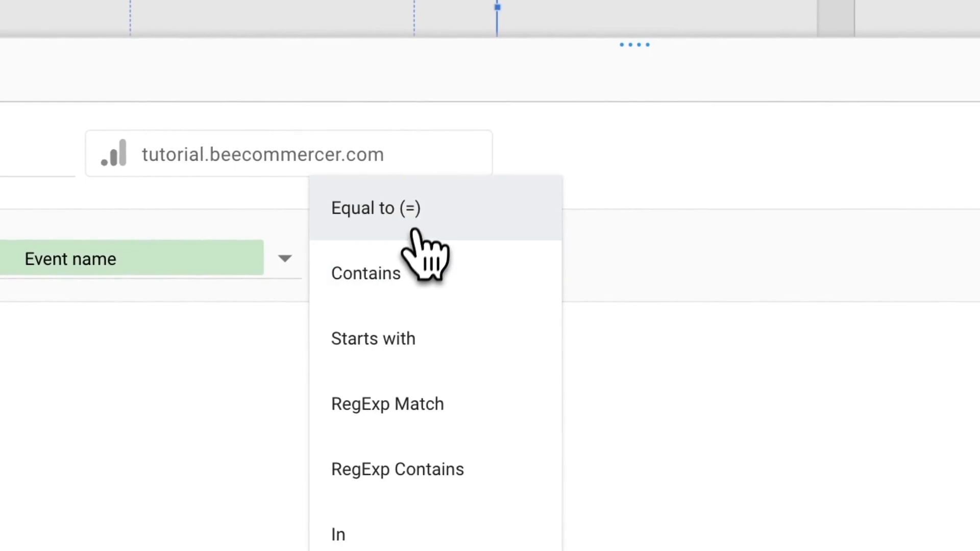
pyautogui.click(462, 227)
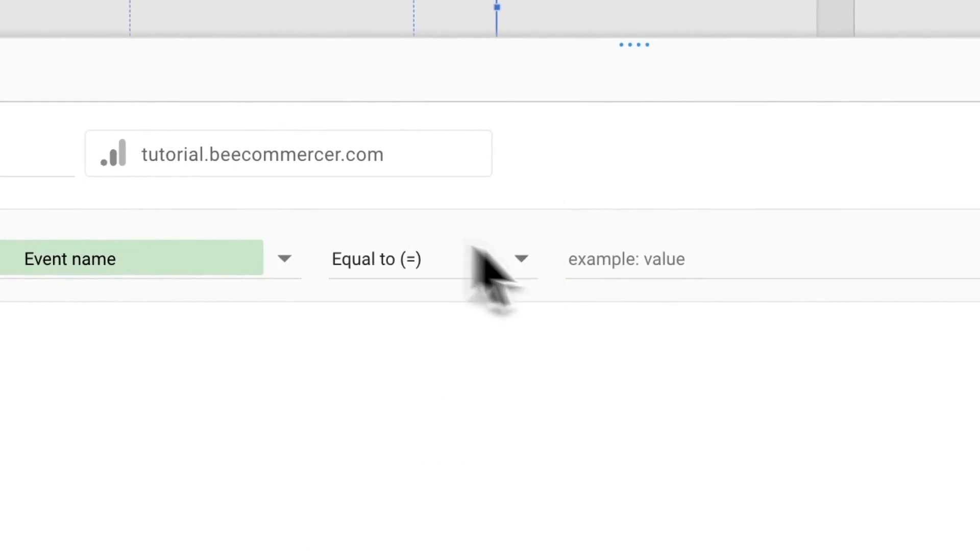
pyautogui.click(669, 262)
pyautogui.write('page_load_time')
pyautogui.click(926, 529)
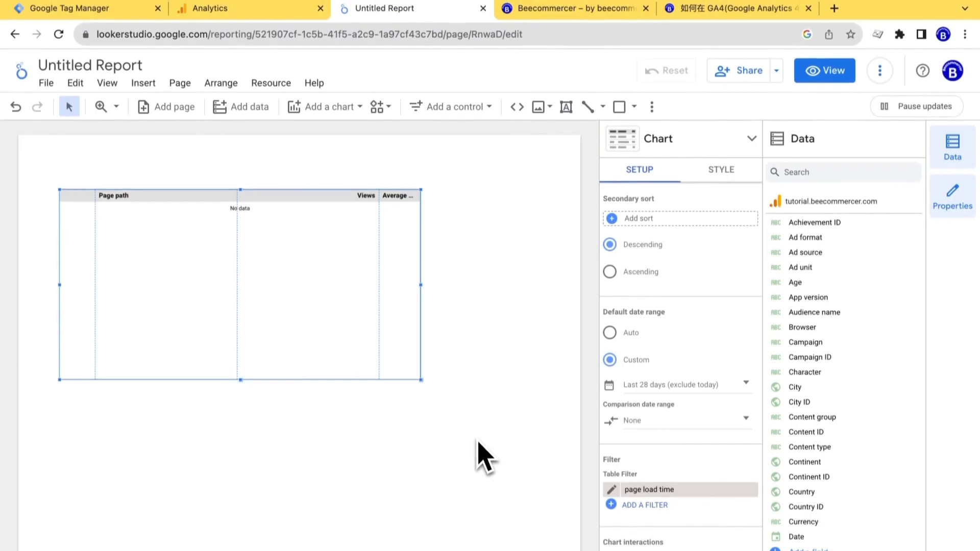
# - Review the Tag Manager workspace and the custom metrics in Analytics, and return to the table in the Looker Studio report
pyautogui.click(278, 12)
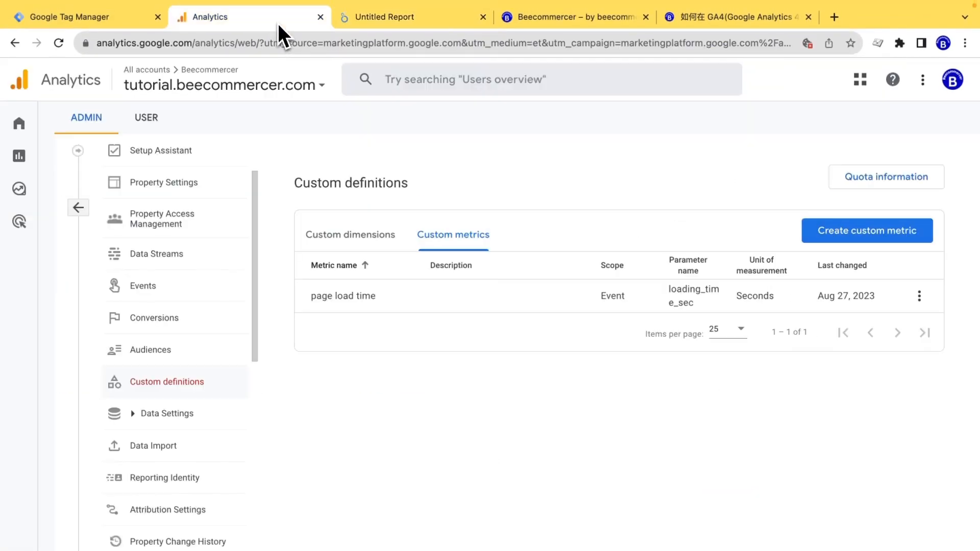
pyautogui.click(92, 14)
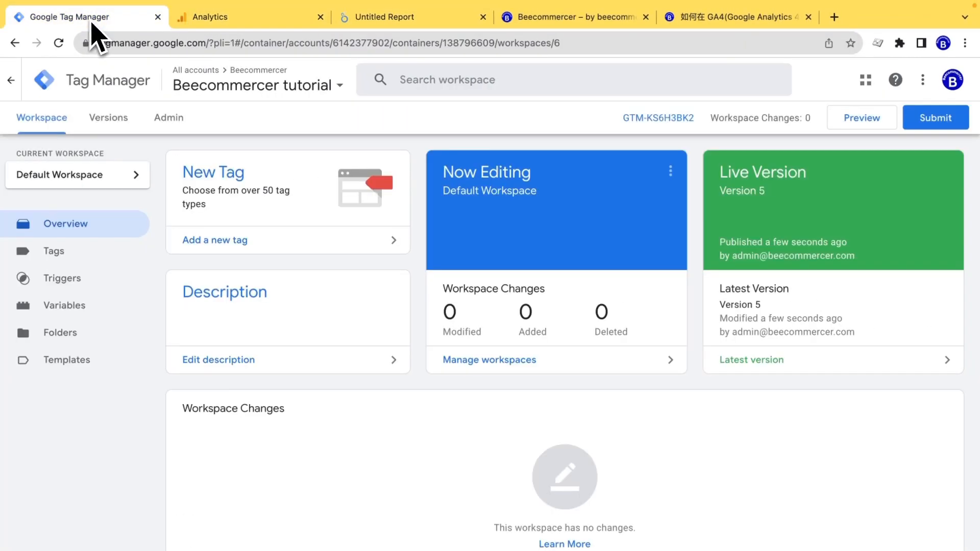
pyautogui.click(229, 23)
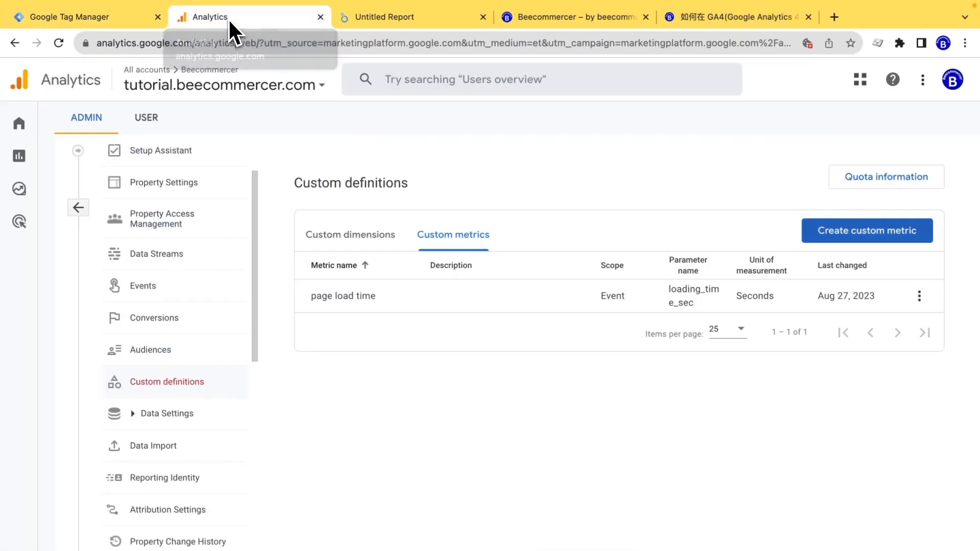
pyautogui.click(384, 21)
pyautogui.click(73, 20)
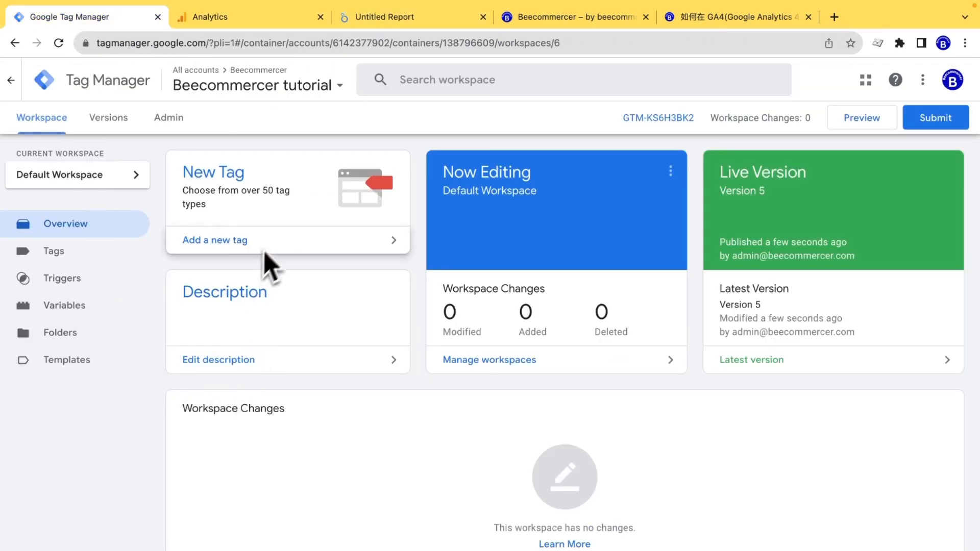
pyautogui.click(262, 23)
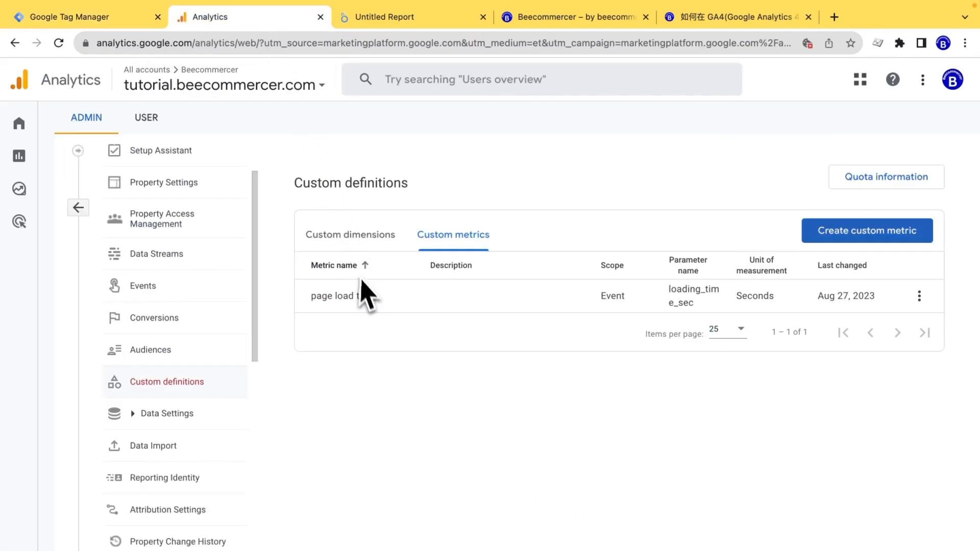
pyautogui.click(396, 26)
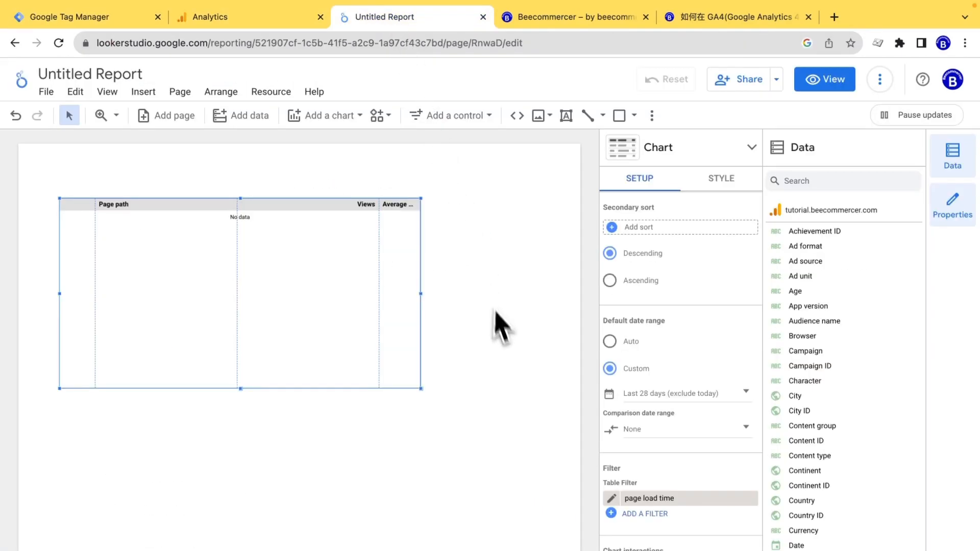
pyautogui.click(505, 348)
pyautogui.click(339, 308)
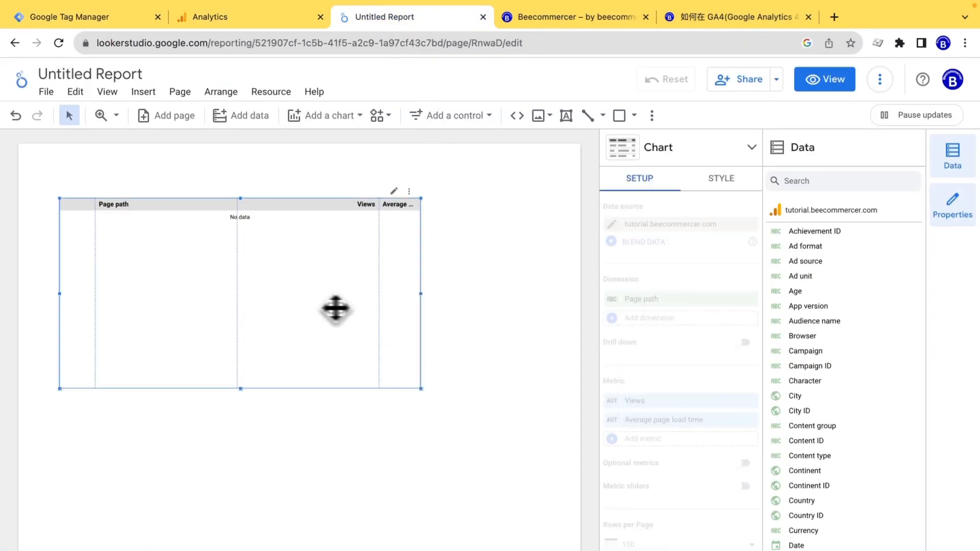